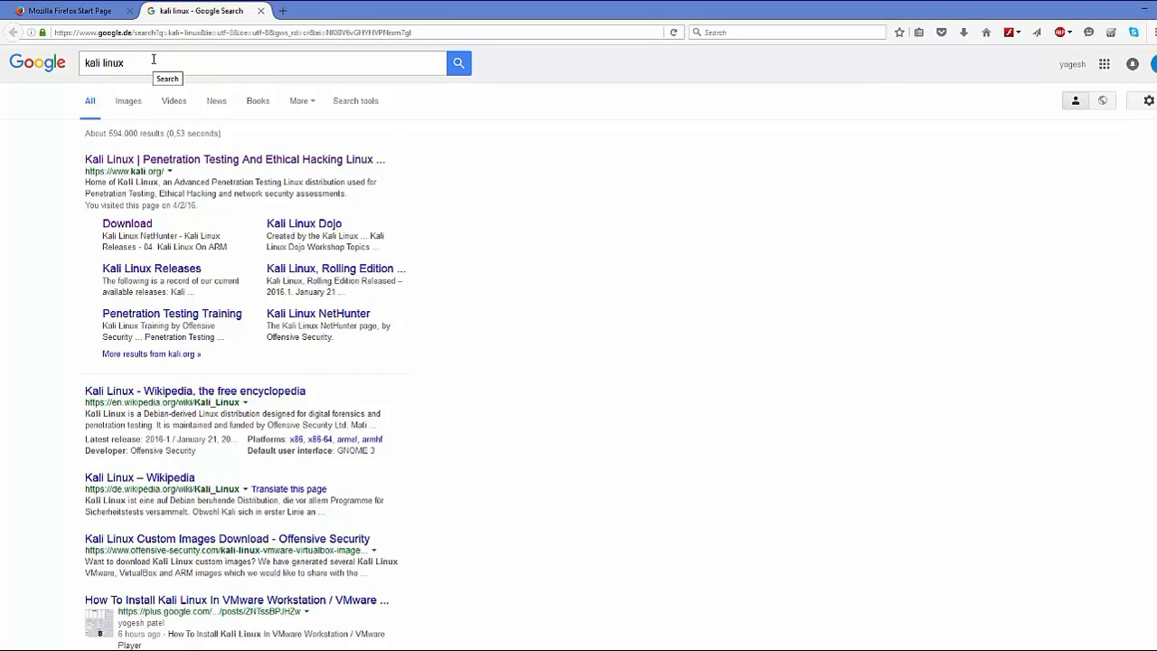
Reselect the 'kali linux' Google query and open the official kali.org result
left_click_drag(153, 59, 57, 71)
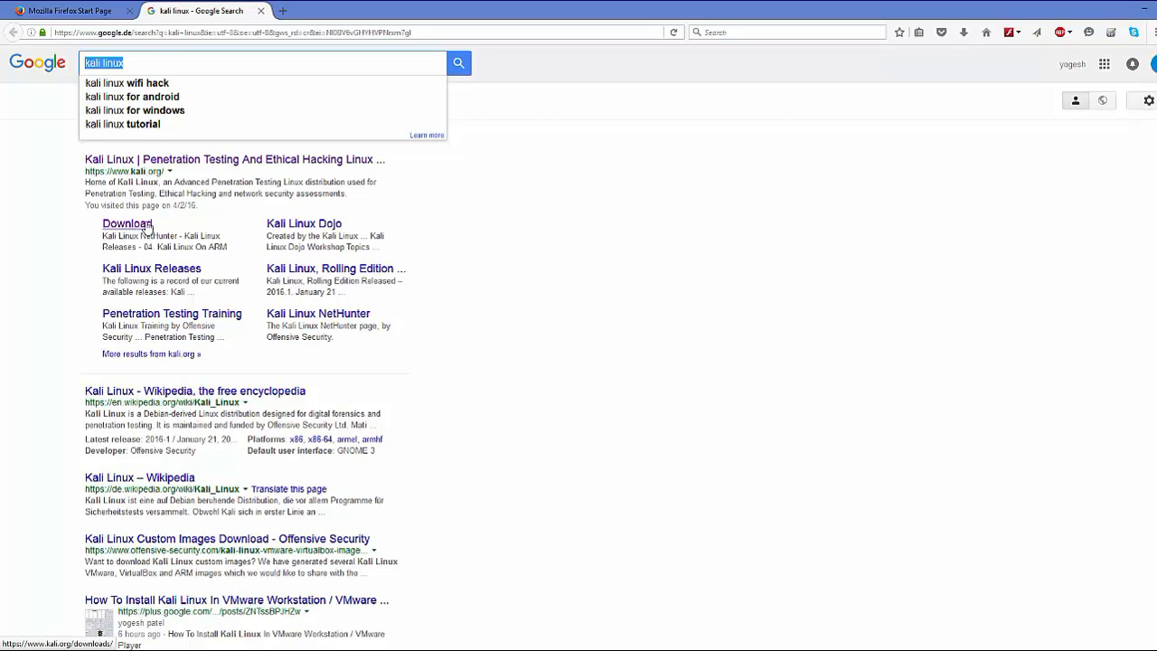
left_click(201, 167)
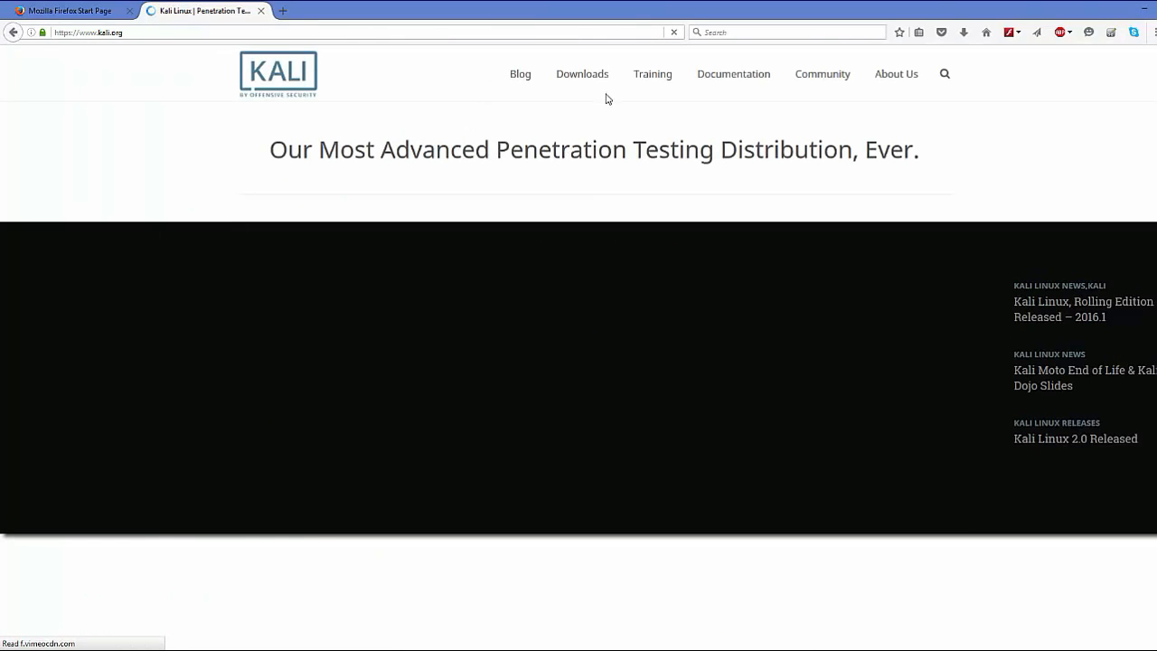
Open the kali.org Downloads page for 2016.1 images, then locate kali-linux-2016.1-amd64.iso in its folder
mouse_move(587, 78)
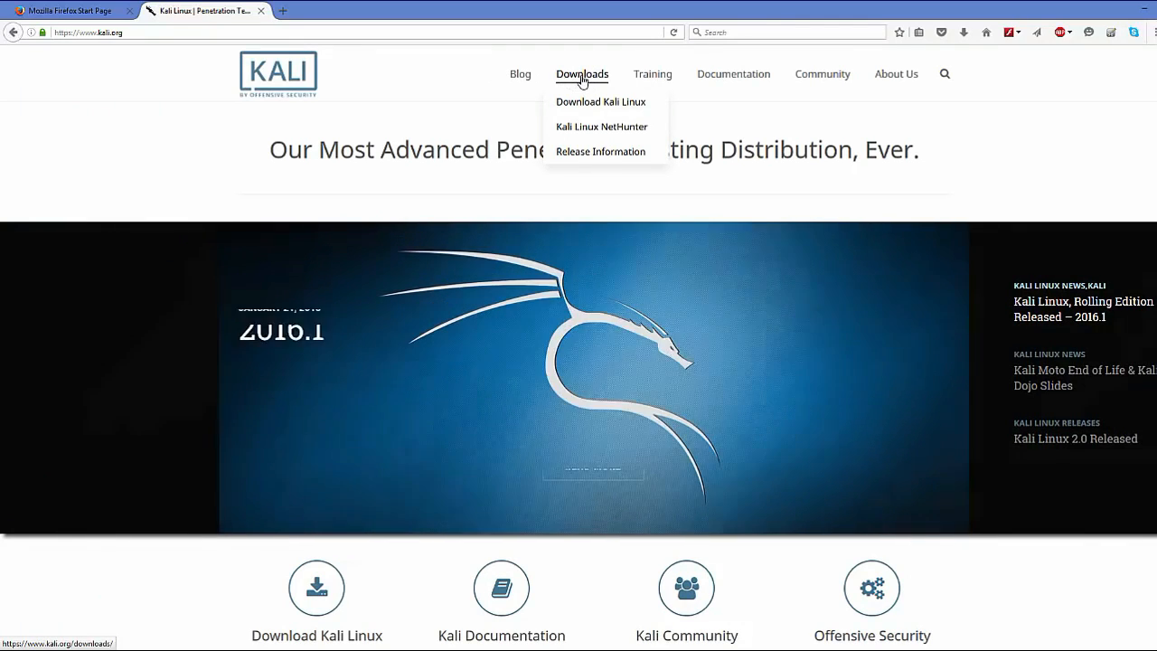
left_click(582, 80)
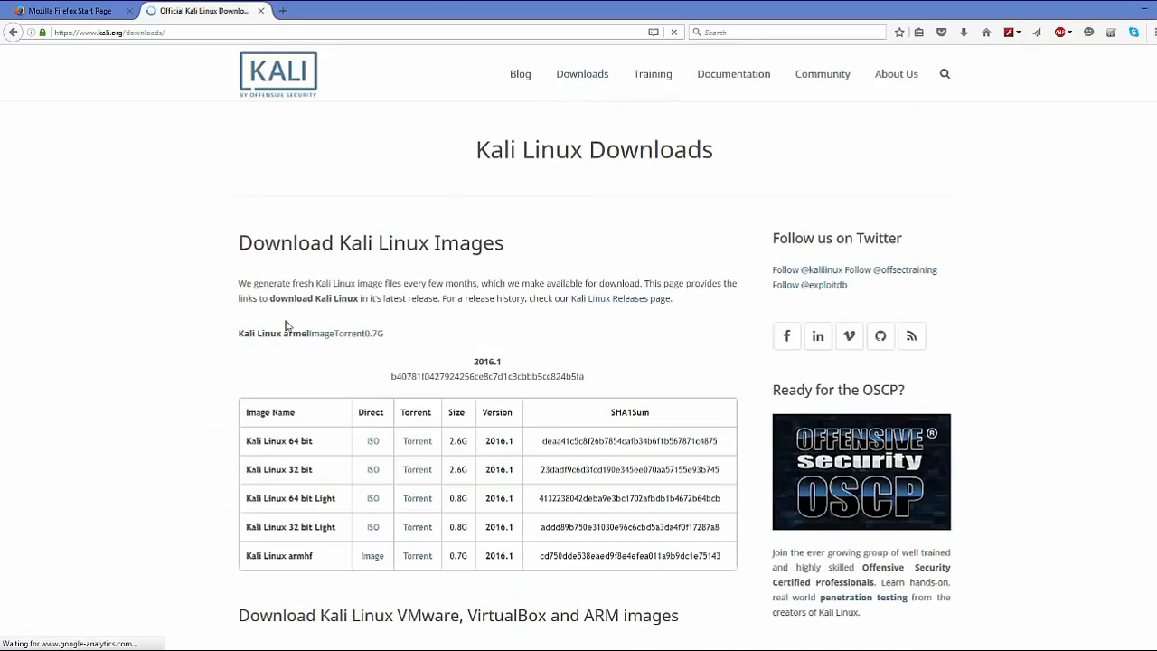
scroll(313, 275, "down", 1)
scroll(313, 276, "down", 2)
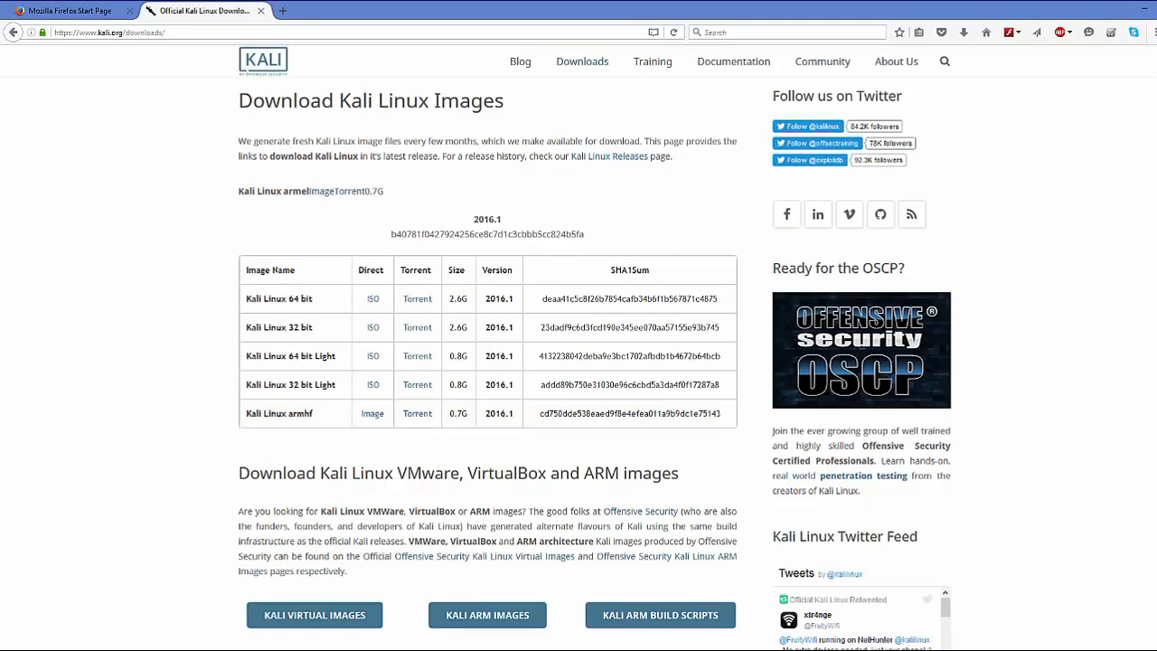
left_click(136, 649)
left_click(219, 142)
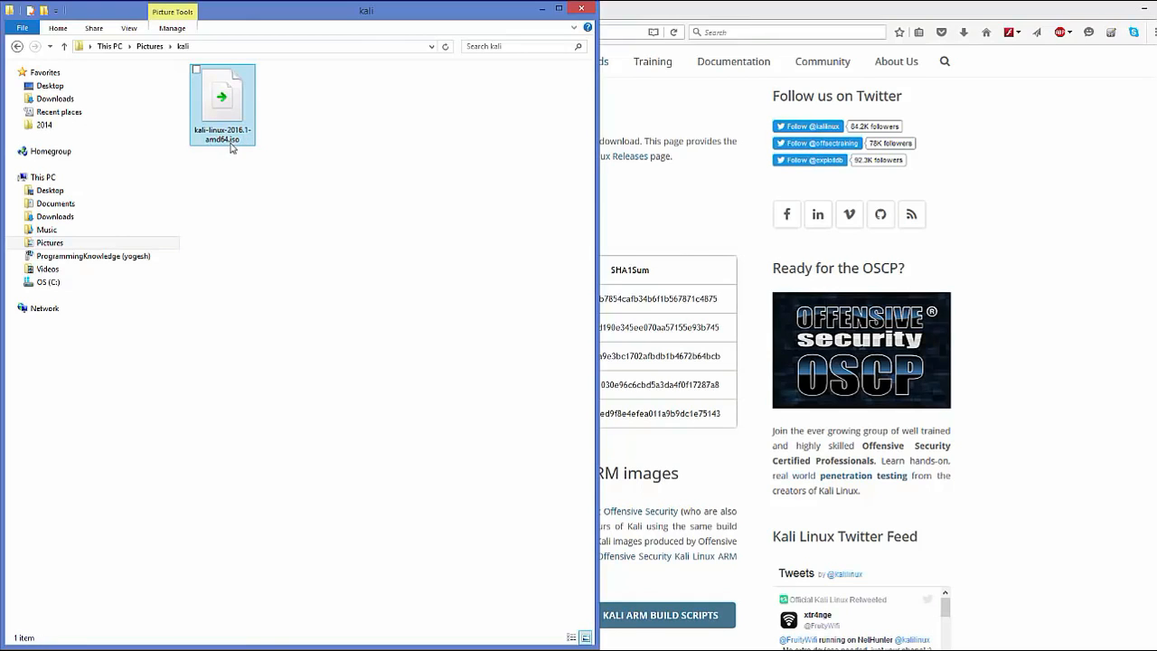
Minimize the Pictures\kali Explorer window and reposition the VirtualBox Manager window
left_click(479, 159)
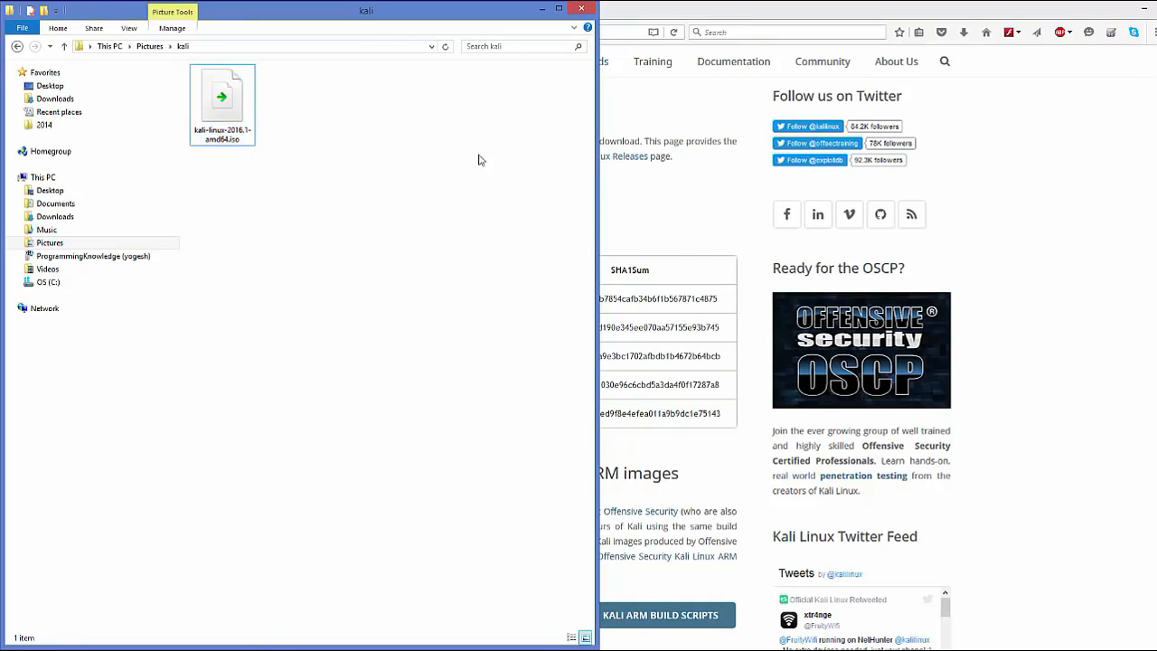
left_click(1027, 158)
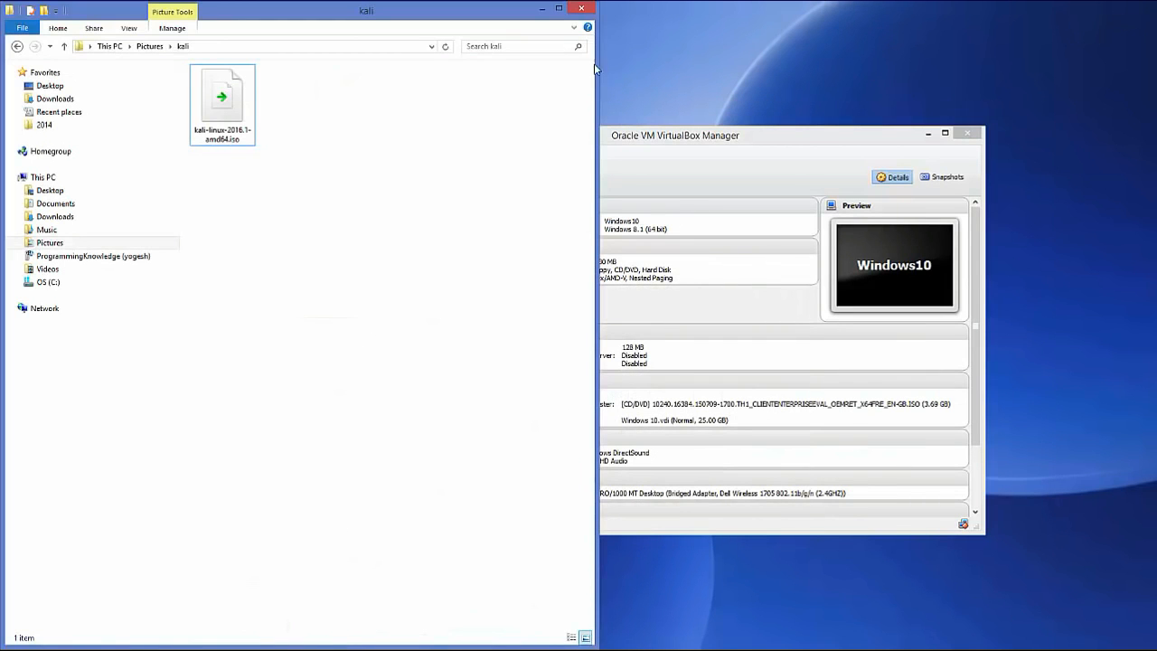
left_click(543, 11)
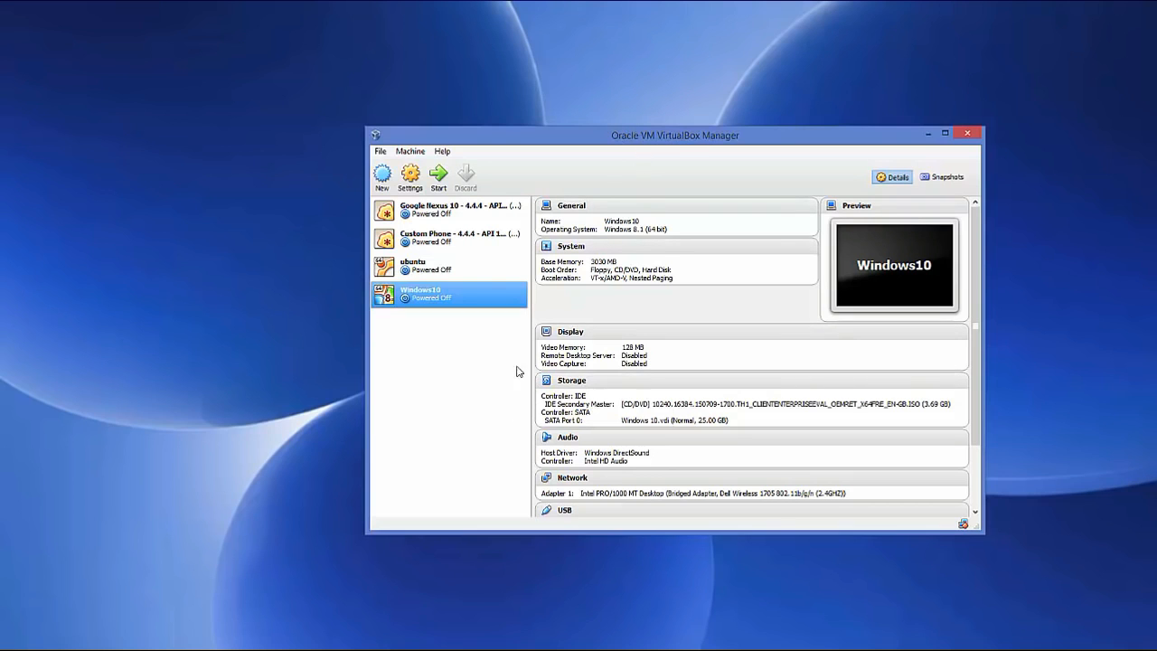
left_click_drag(699, 140, 684, 135)
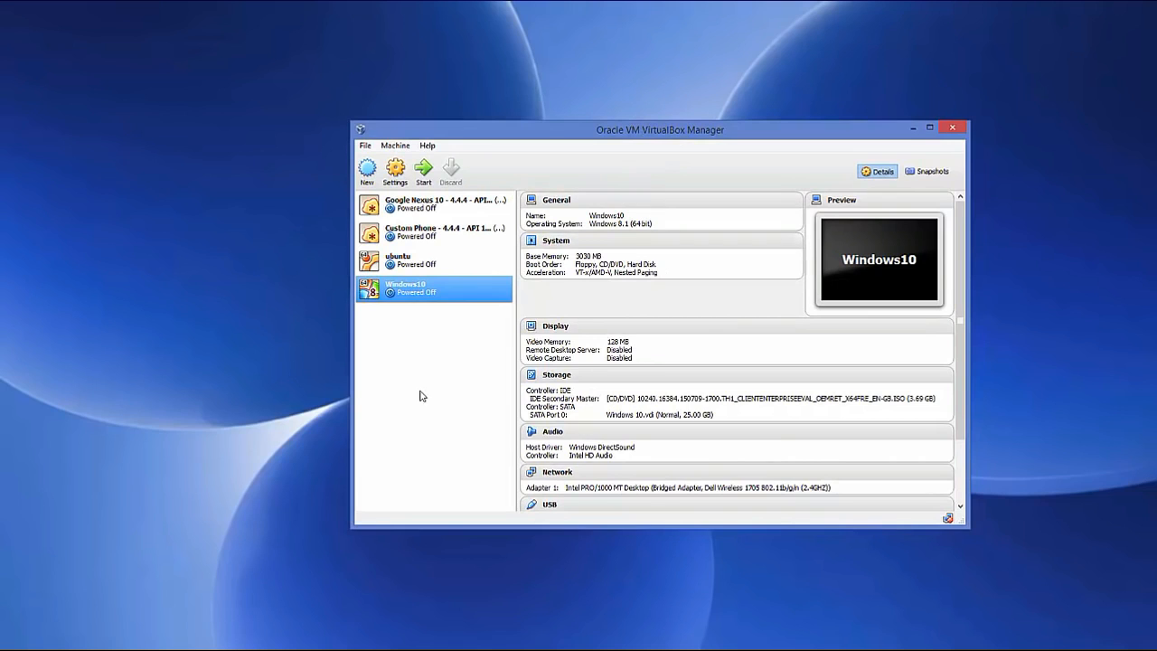
Create a new VM named 'kali' with type Linux and version Debian (64 bit)
left_click(367, 175)
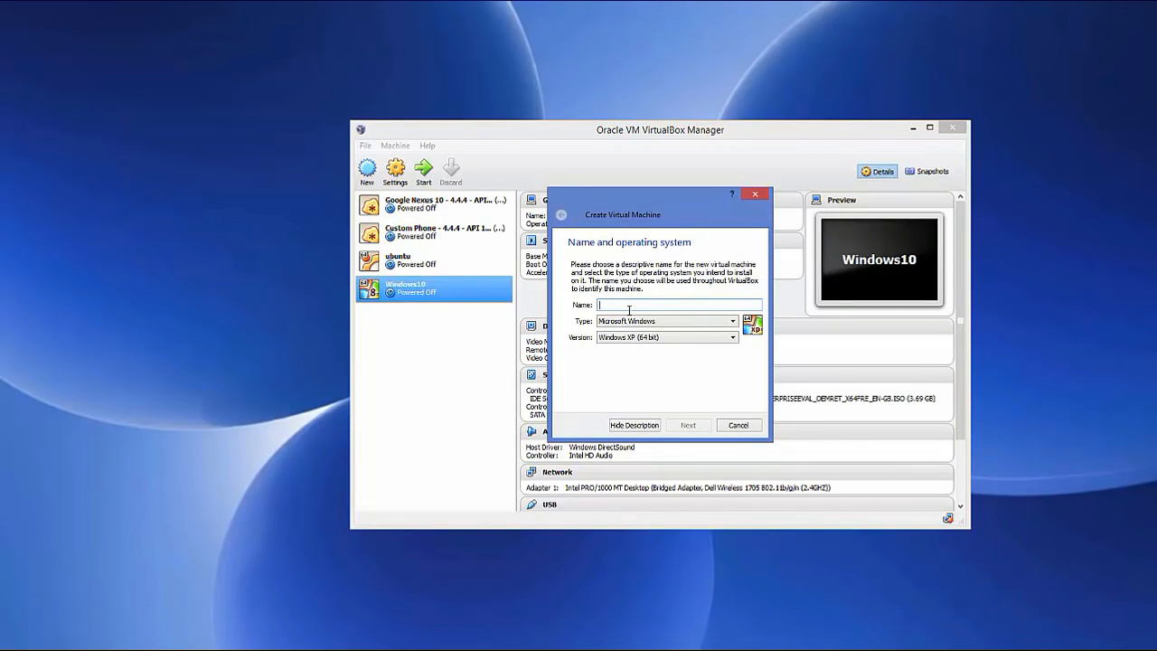
type("kali")
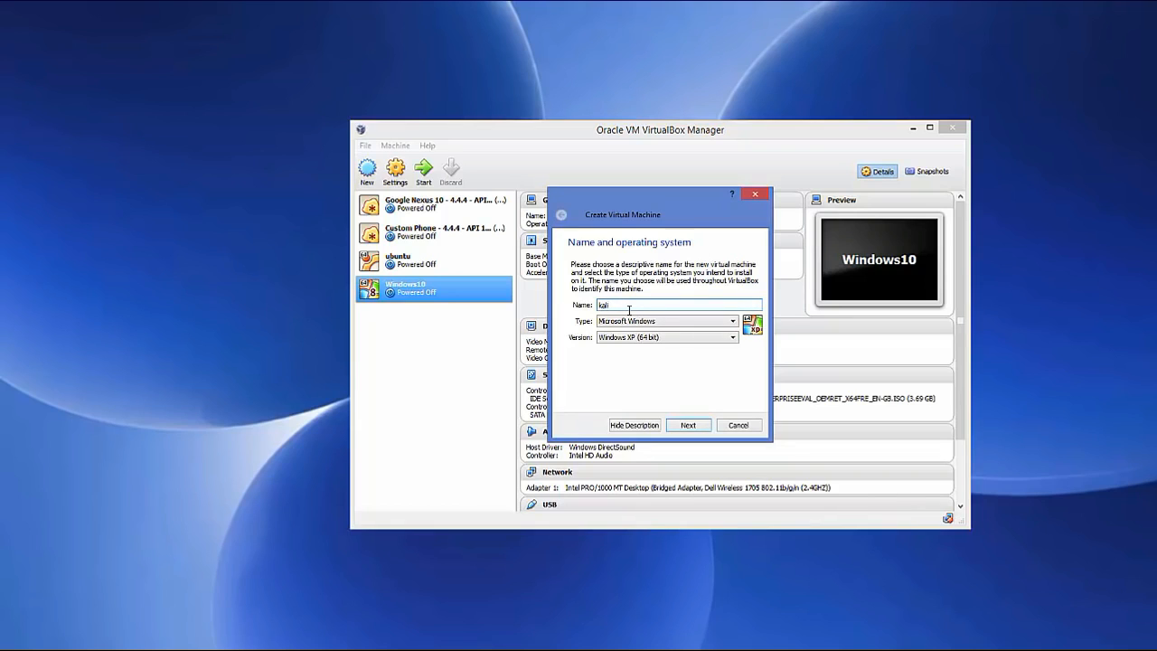
left_click(623, 322)
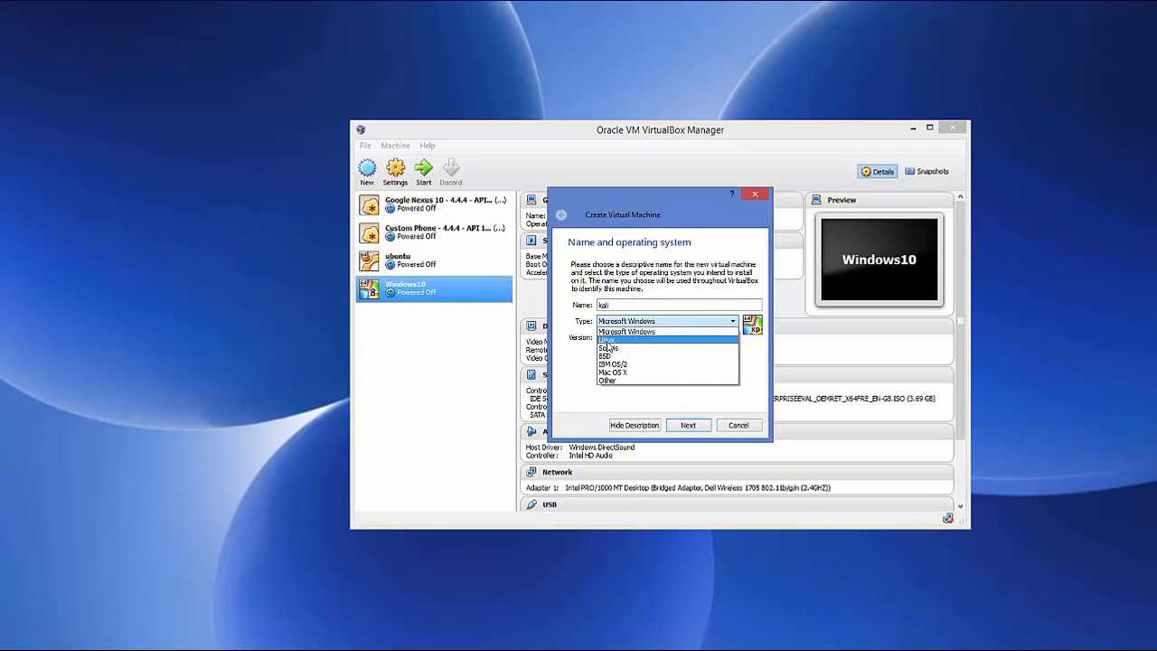
left_click(608, 341)
left_click(663, 336)
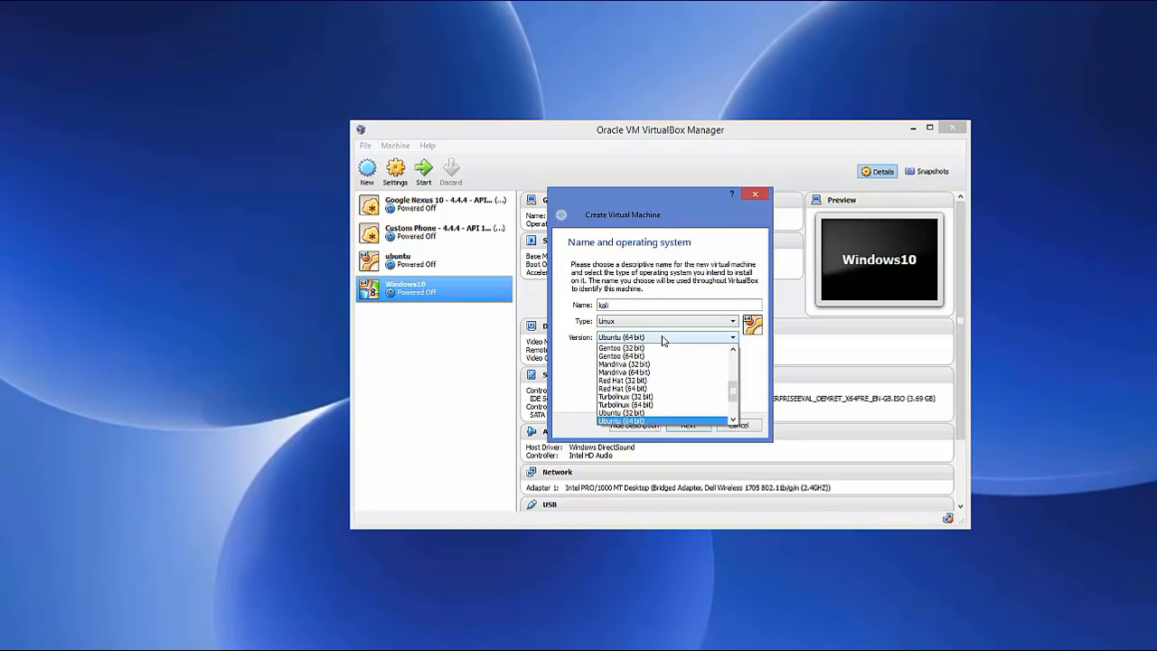
mouse_move(735, 394)
left_mouse_down()
mouse_move(739, 360)
mouse_move(735, 412)
mouse_move(733, 367)
mouse_move(733, 377)
left_mouse_up()
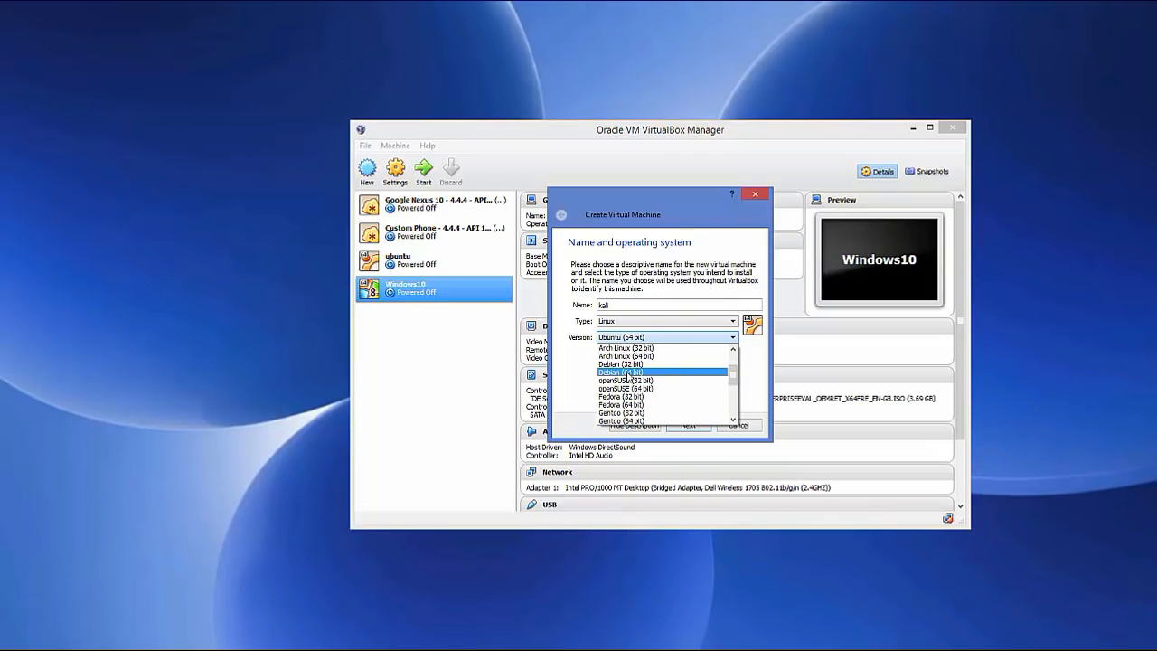
left_click(621, 376)
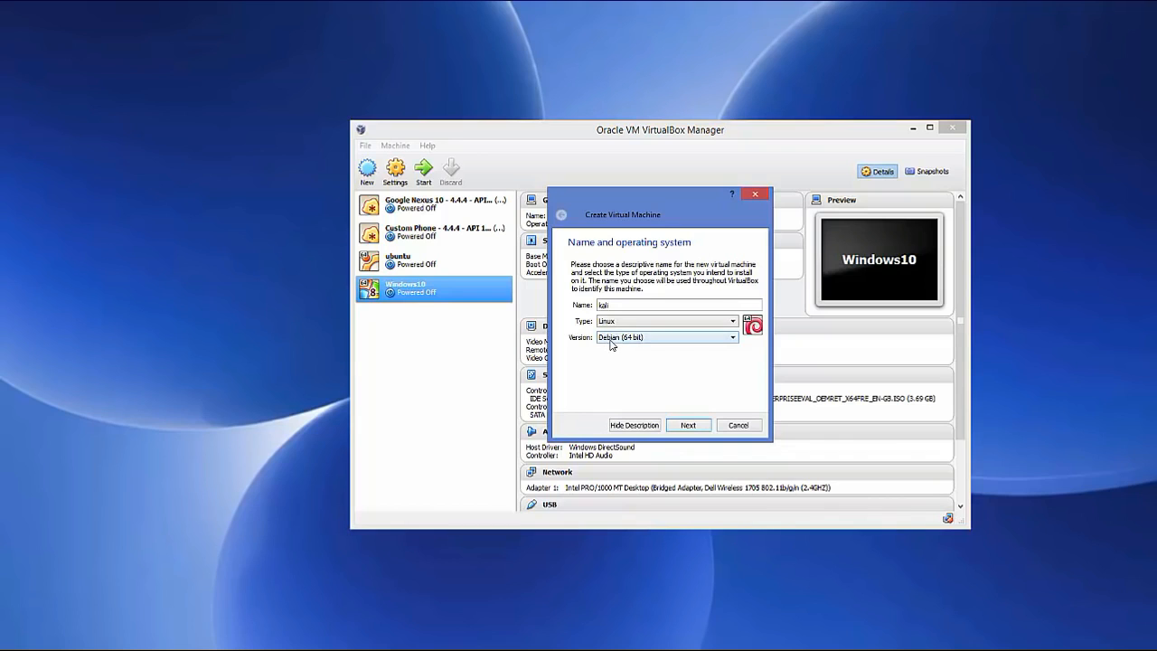
left_click(681, 426)
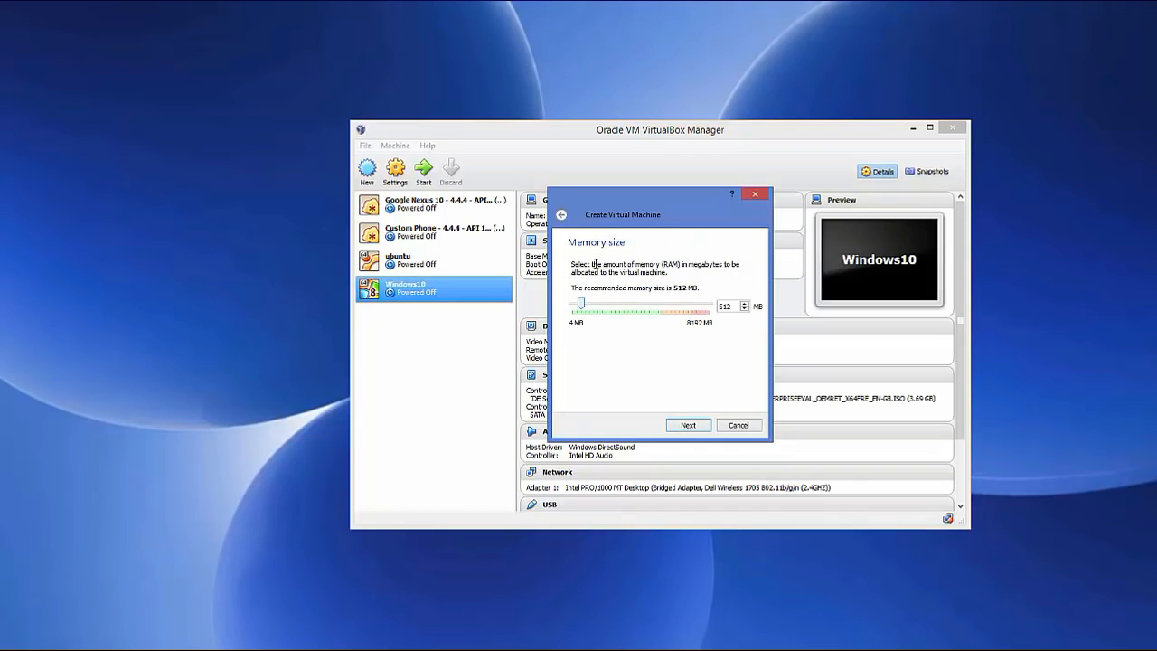
Raise the kali VM's memory to about 3292 MB and continue
left_click_drag(585, 309, 647, 305)
left_click(685, 425)
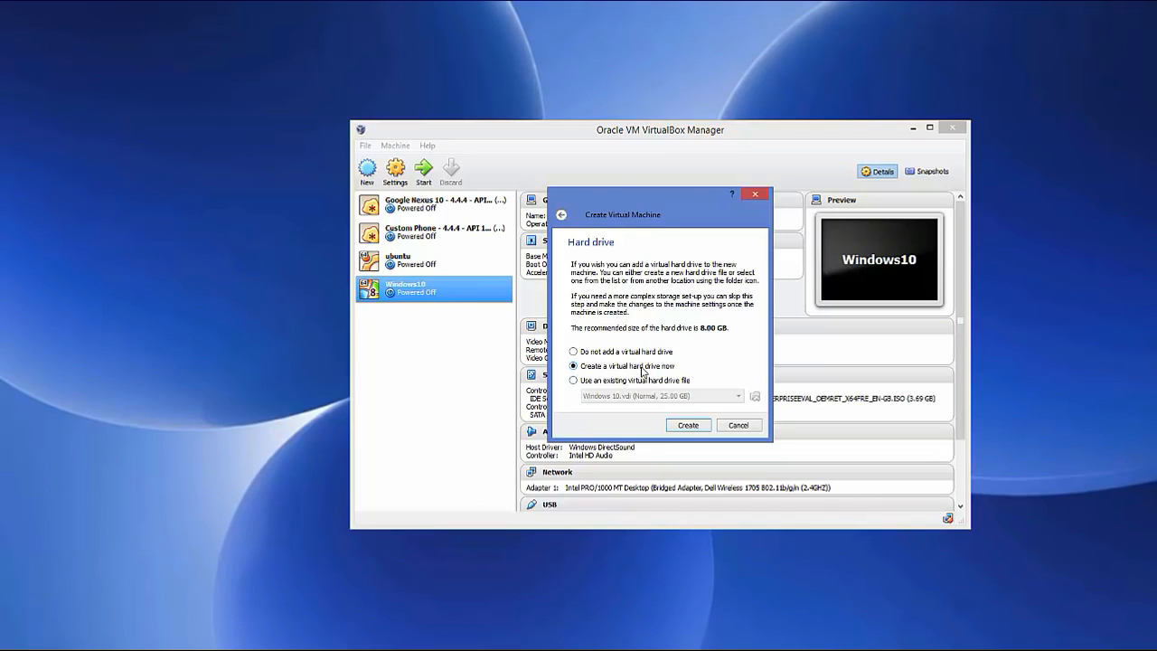
Choose to create a new virtual hard drive in VDI format
left_click(684, 426)
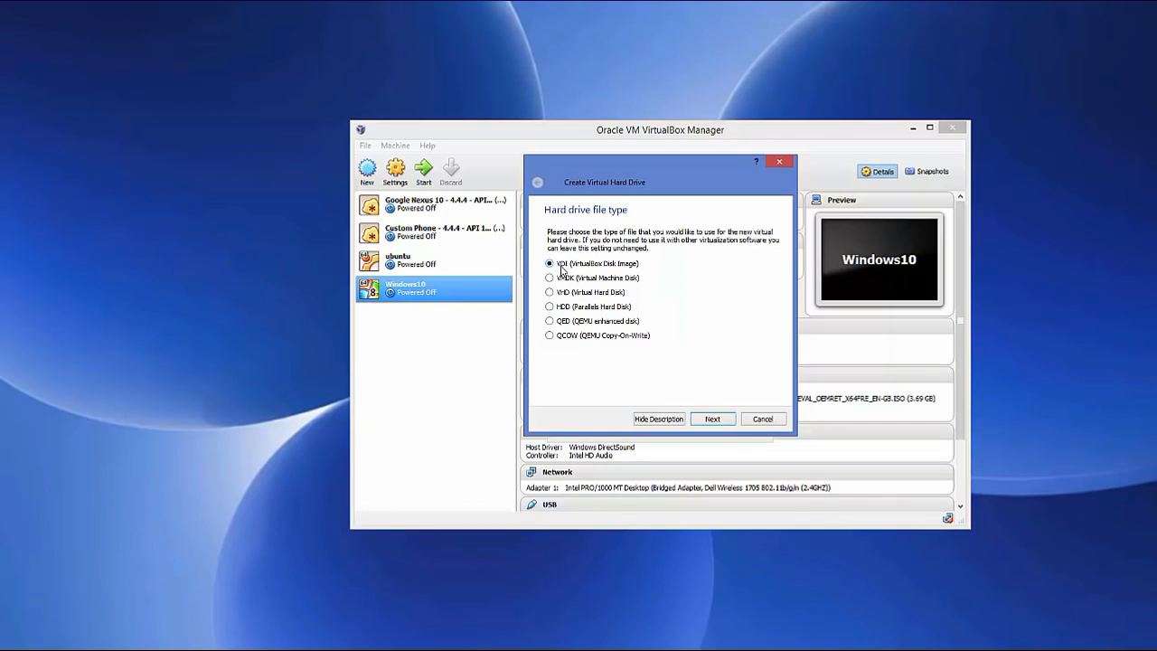
left_click(711, 422)
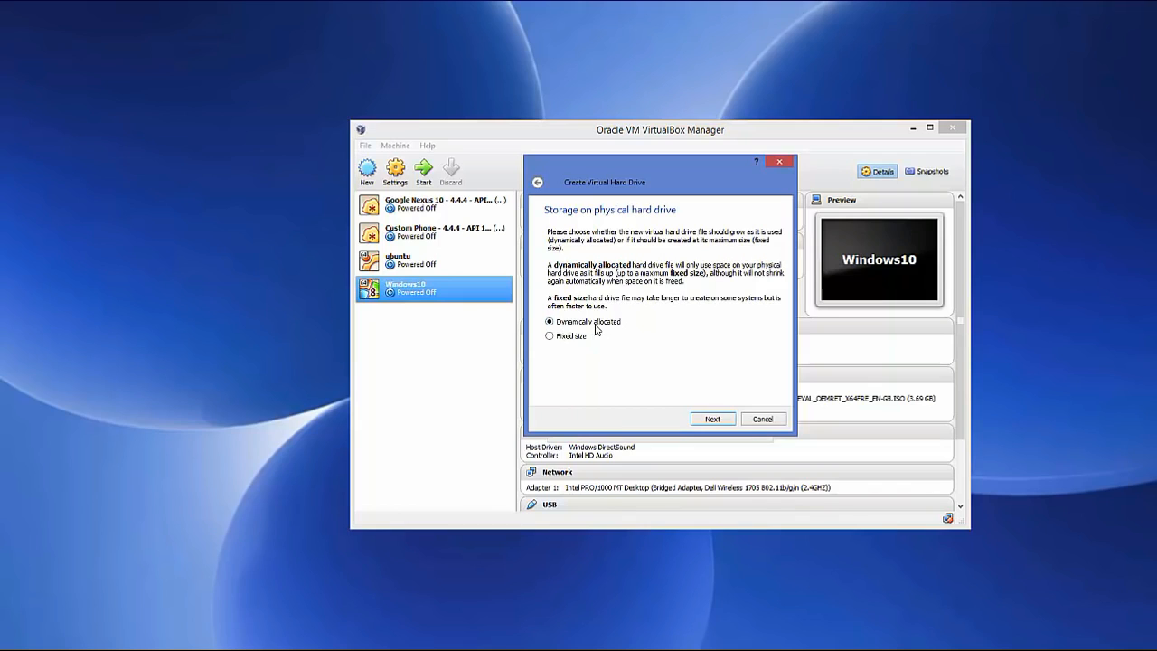
Make the kali disk dynamically allocated at 20.23 GB and create the machine
left_click(707, 422)
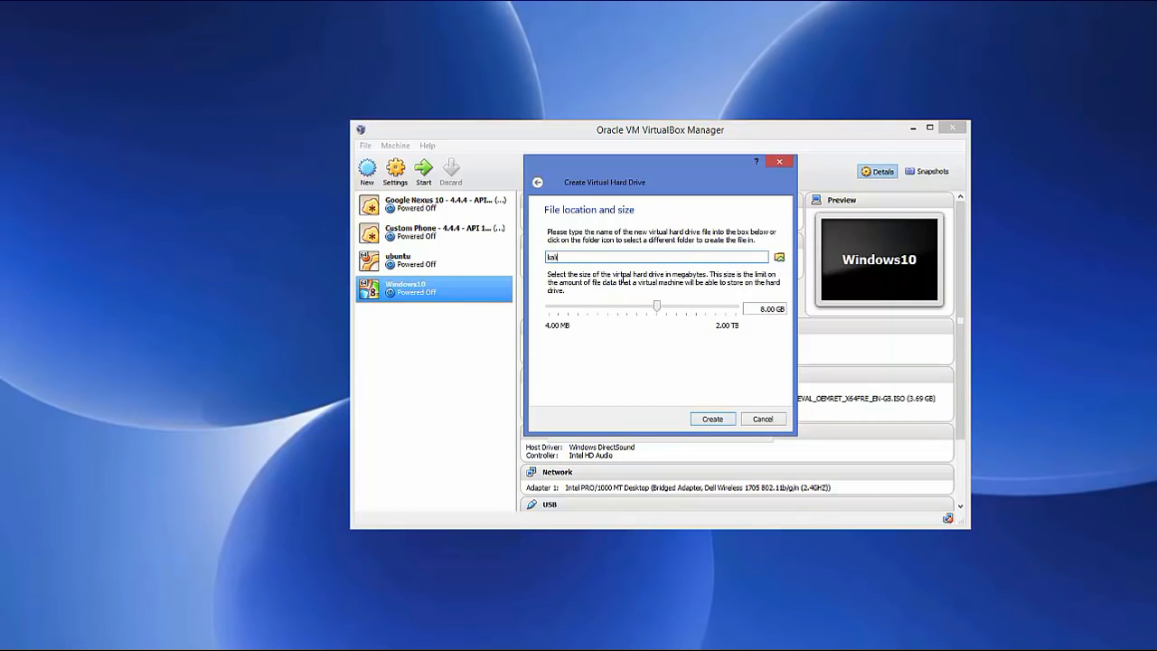
mouse_move(649, 318)
left_click_drag(661, 309, 669, 318)
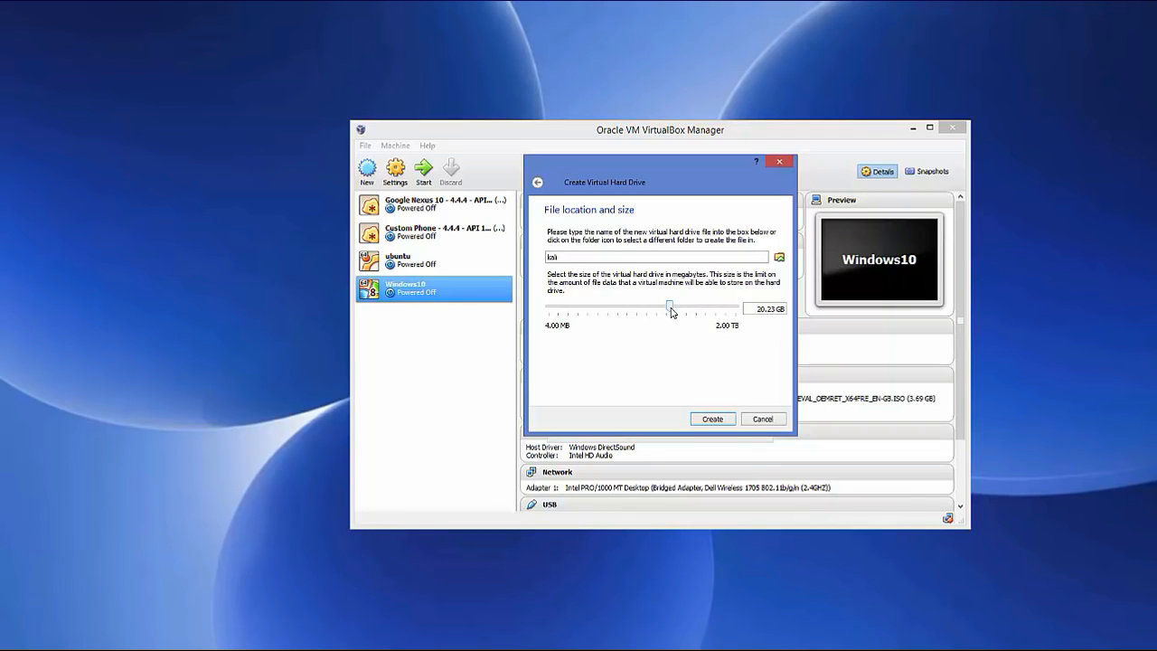
left_click(712, 419)
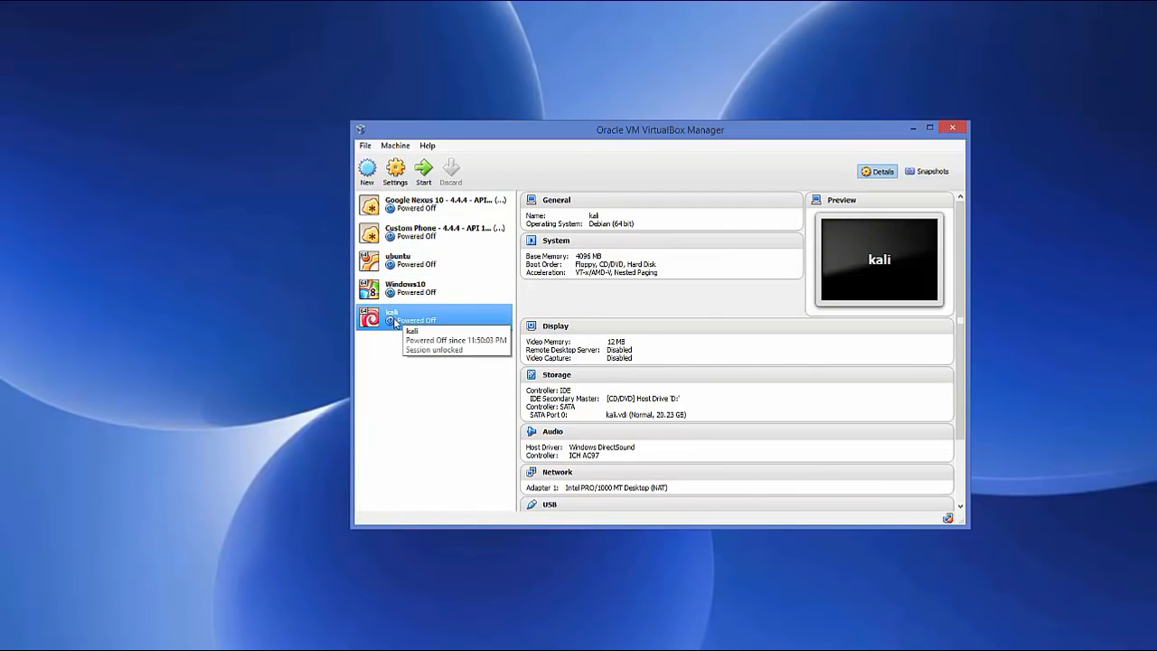
Set the kali VM to 4 processors in System > Processor settings
left_click(396, 172)
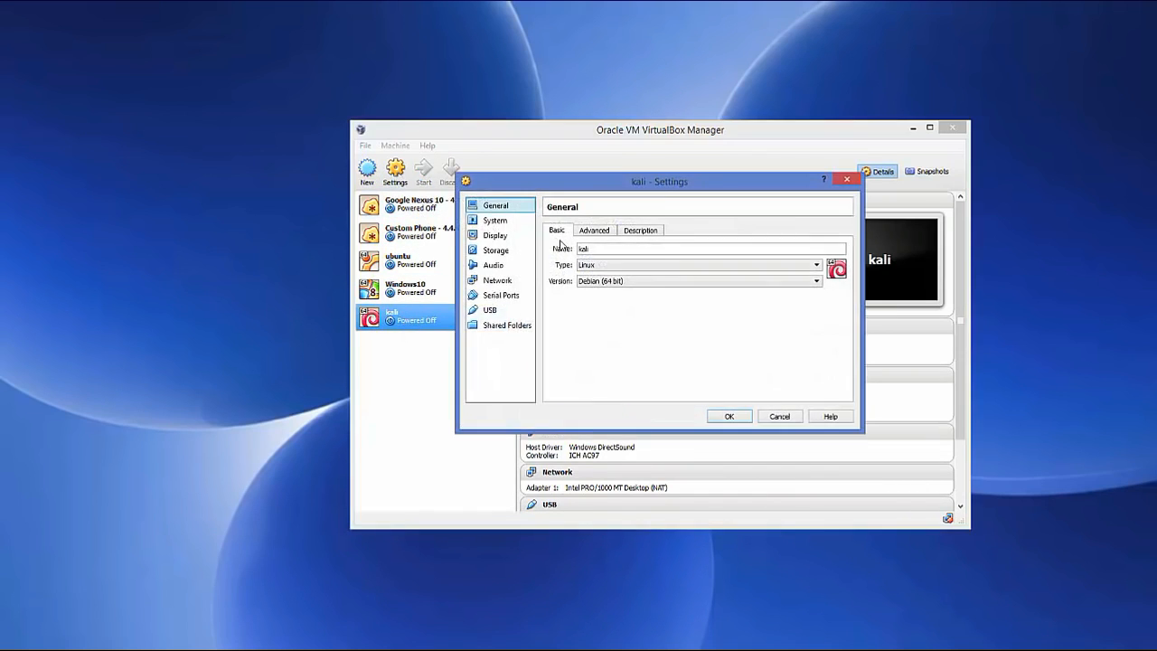
left_click(501, 225)
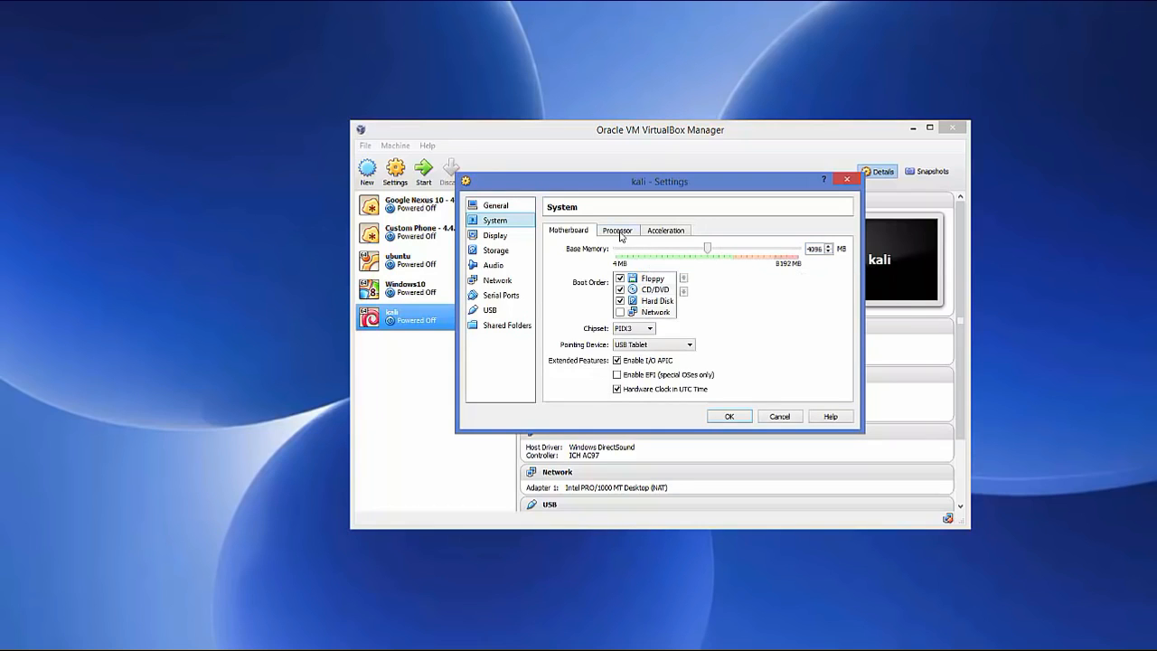
left_click(619, 231)
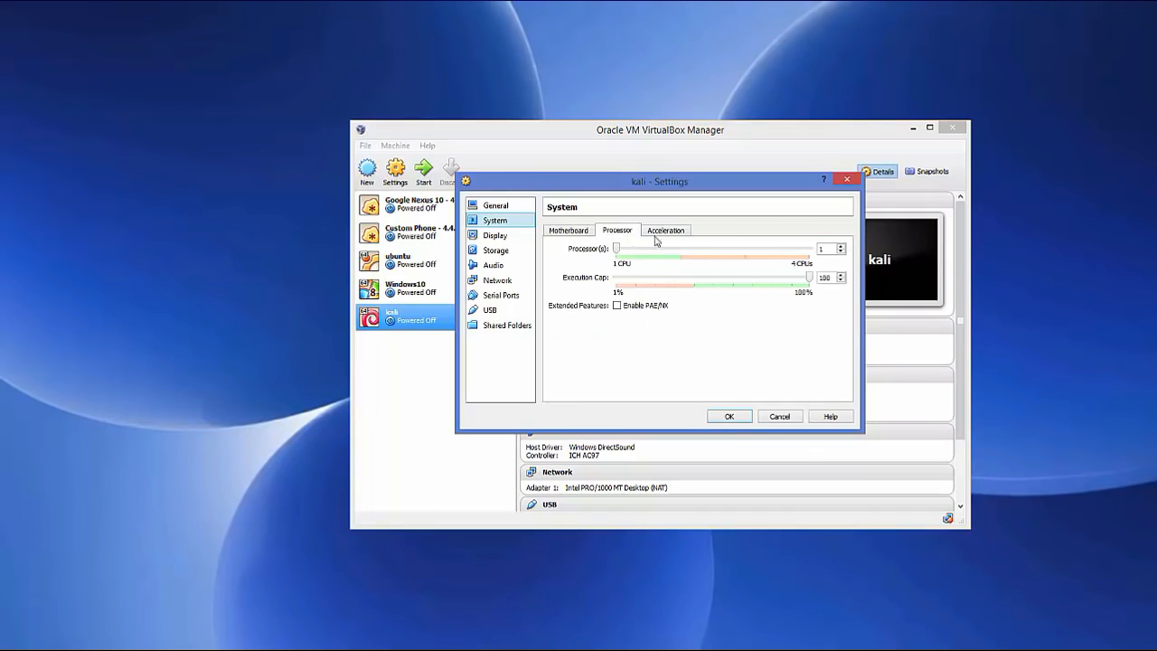
left_click(840, 246)
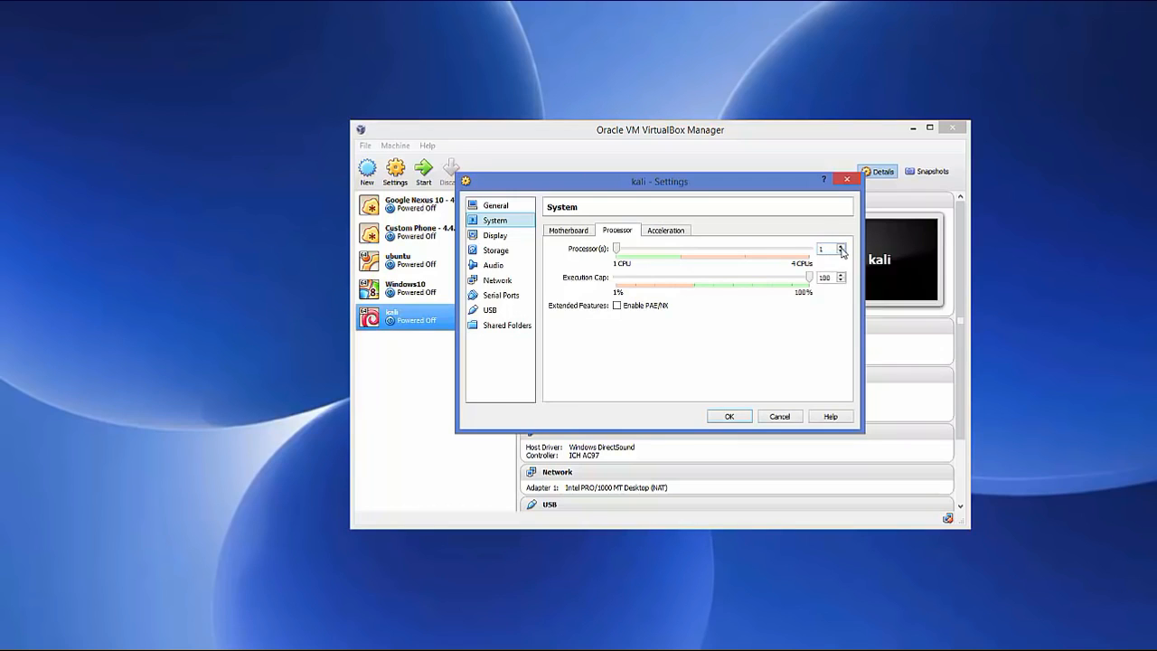
left_click(840, 245)
left_click(840, 246)
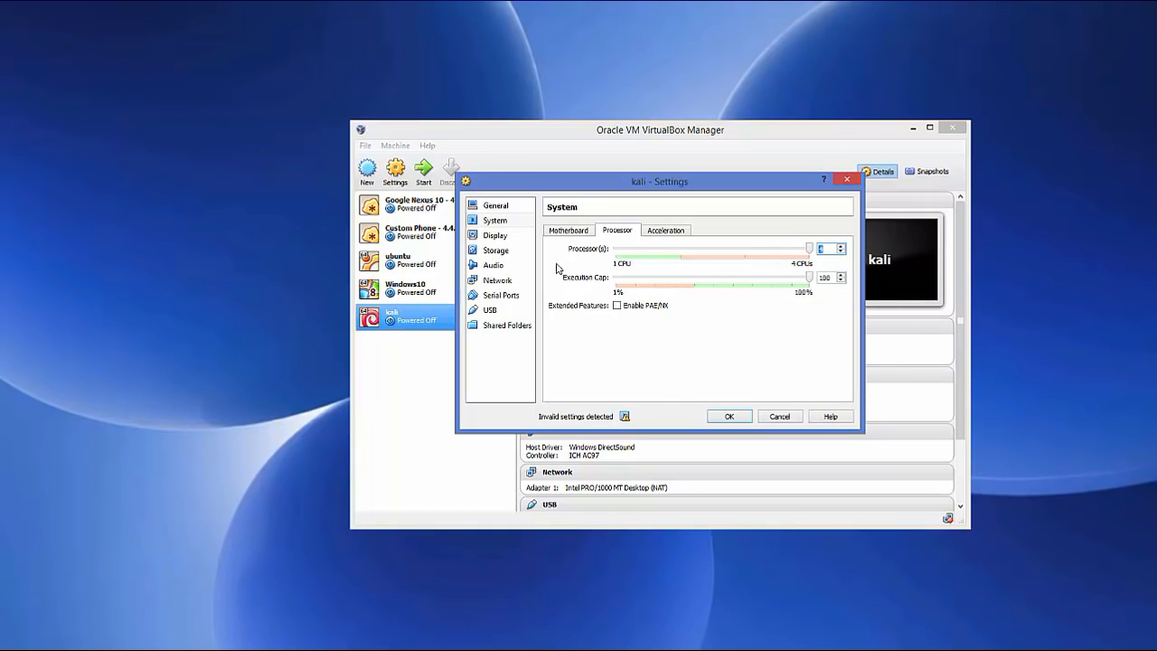
Select the kali VM's IDE optical drive in Storage and browse for a disk image
left_click(494, 254)
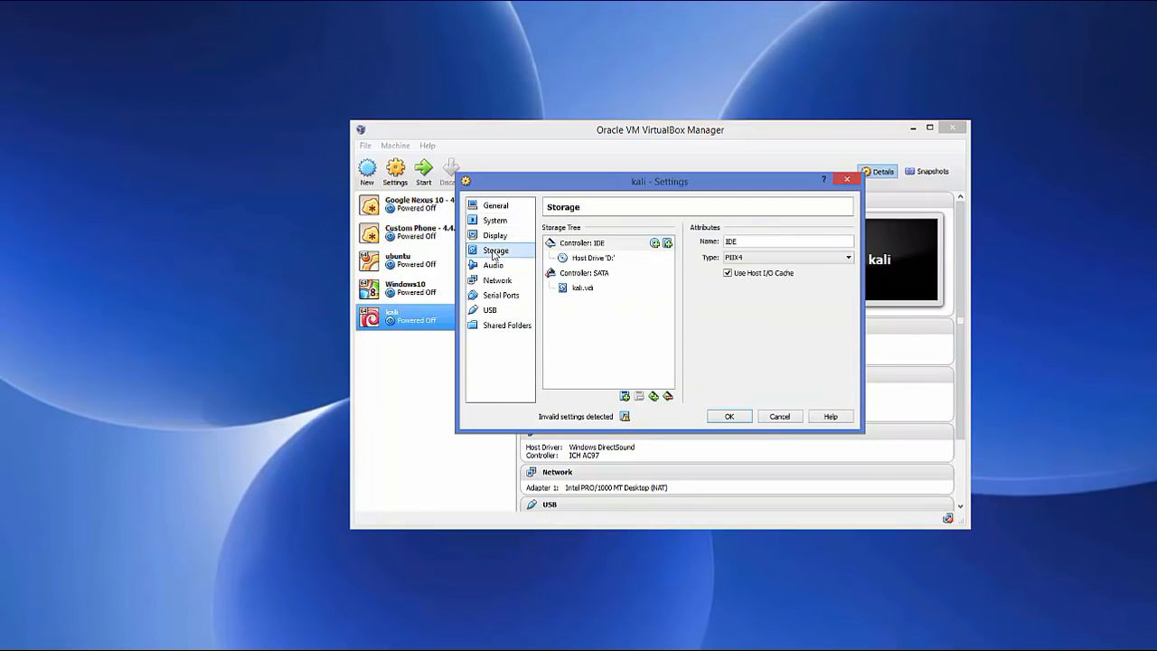
left_click(578, 248)
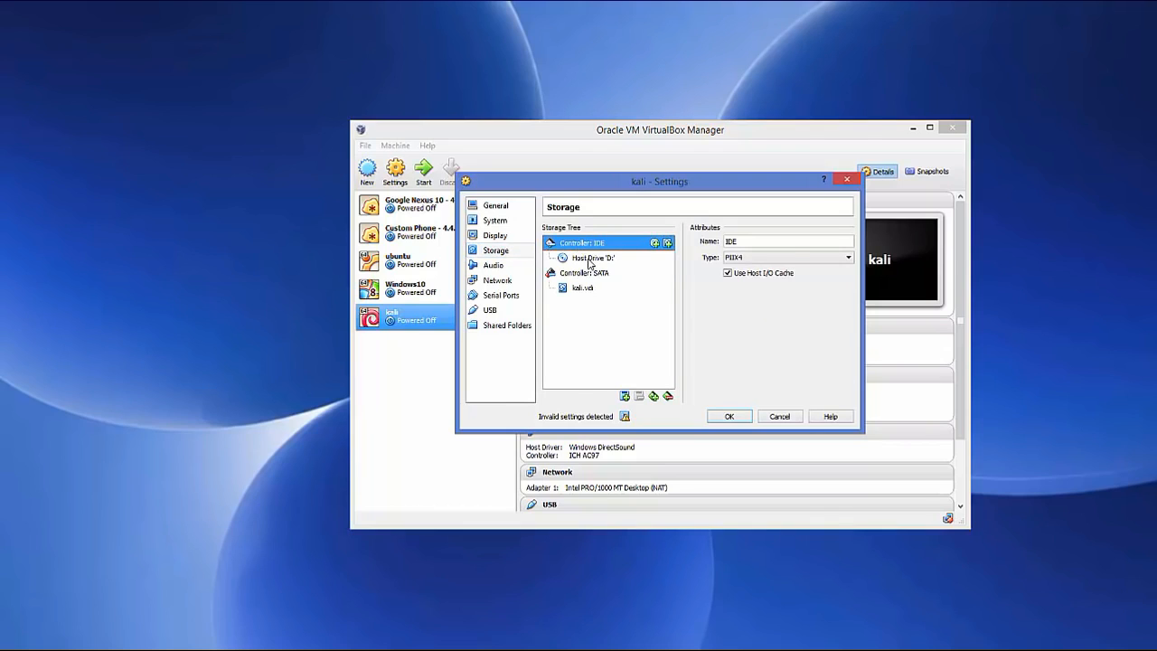
left_click(590, 260)
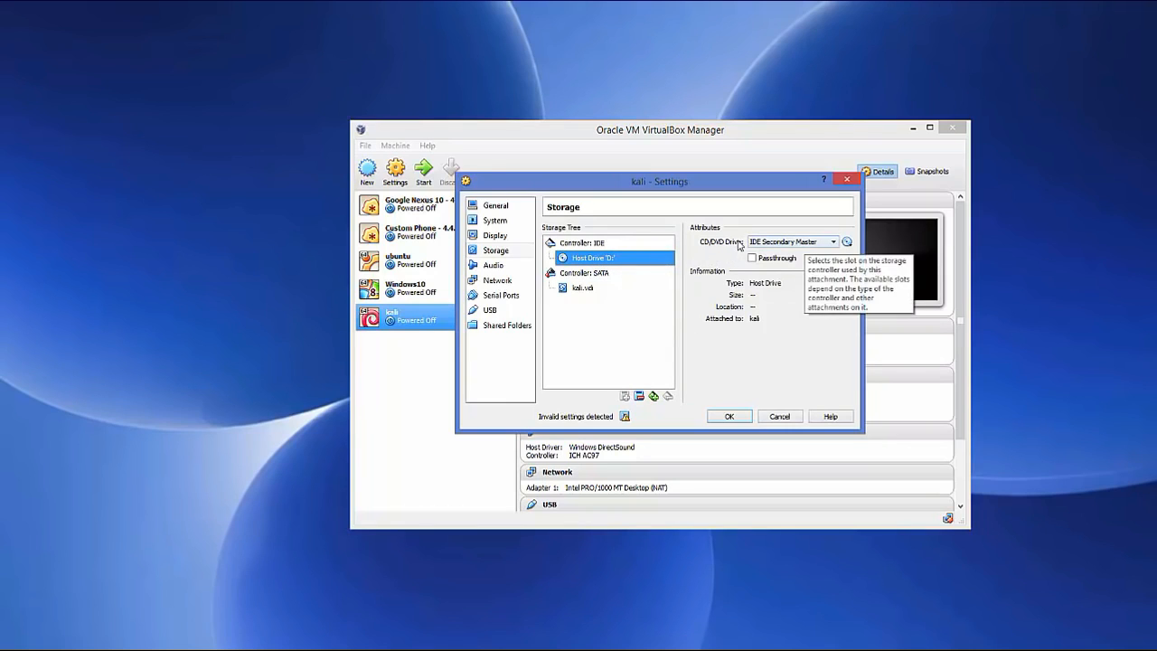
left_click(847, 242)
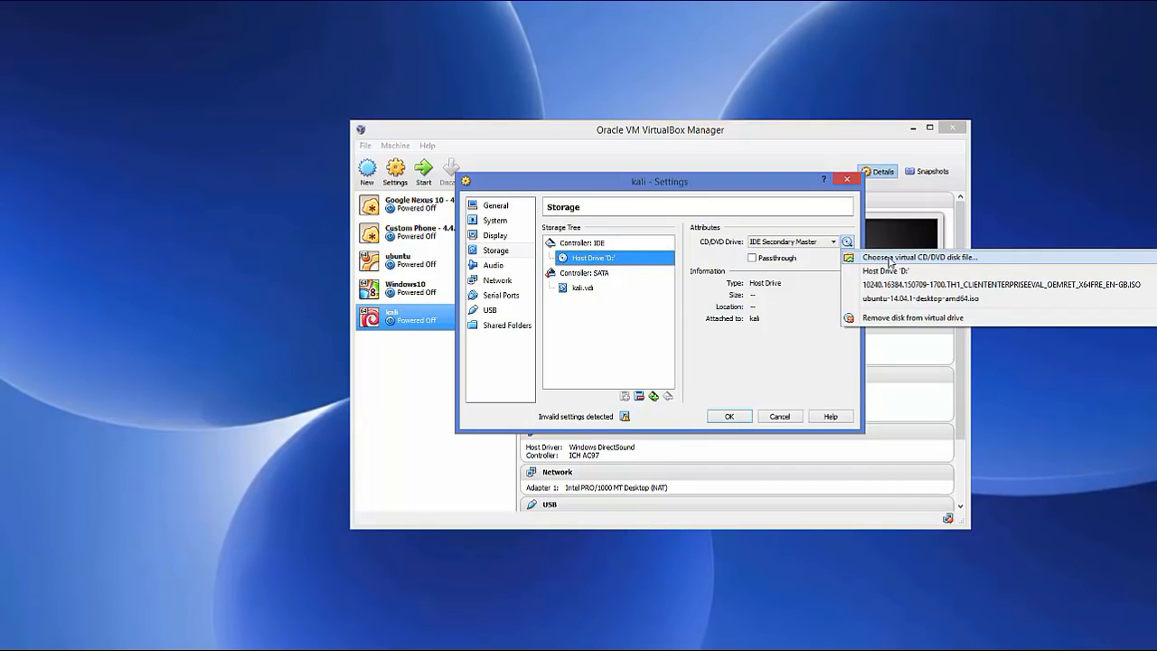
left_click(891, 259)
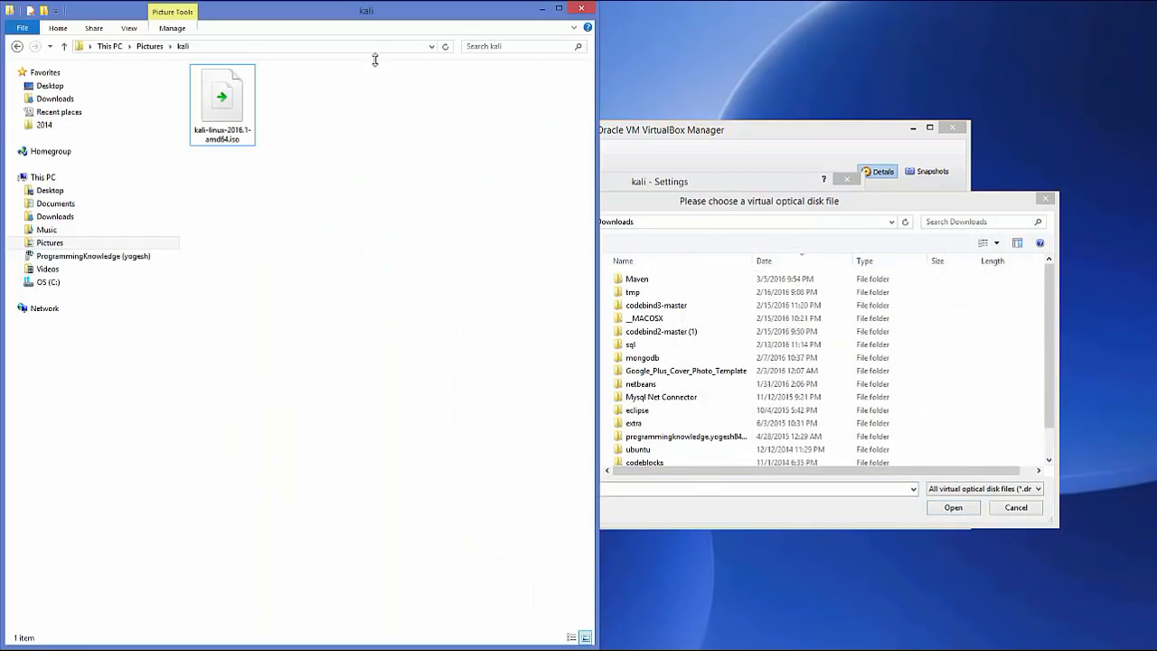
Insert kali-linux-2016.1-amd64.iso from the kali folder and save the settings
left_click(378, 47)
key("ctrl+c")
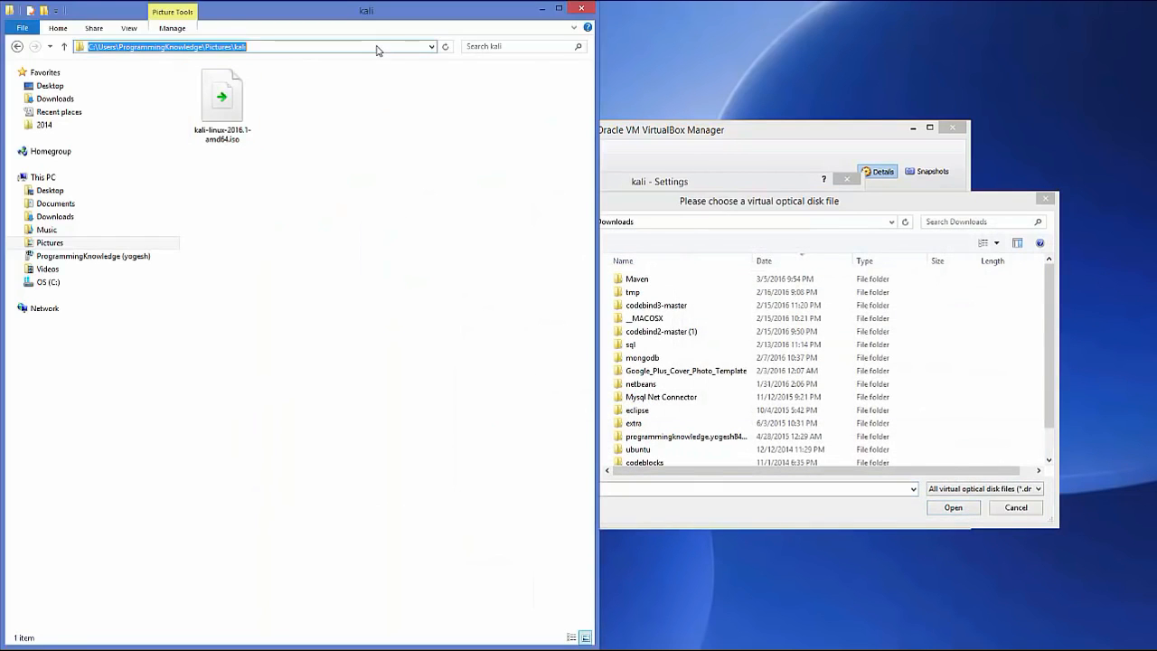
left_click(811, 230)
key("ctrl+v")
key("Return")
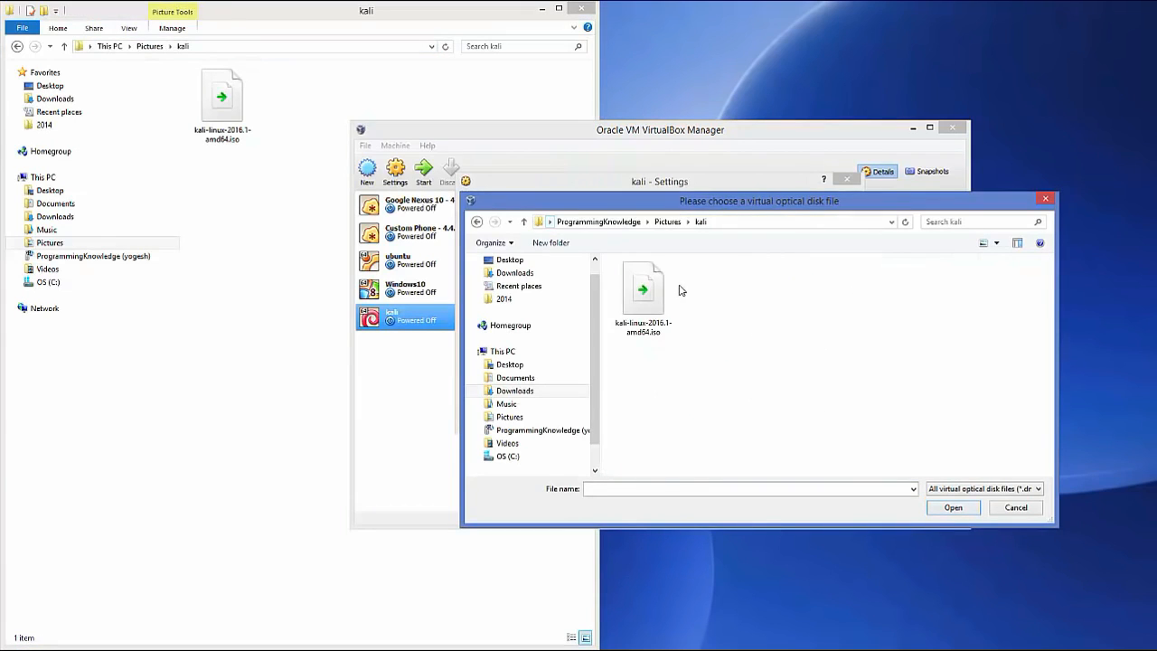
left_click(630, 327)
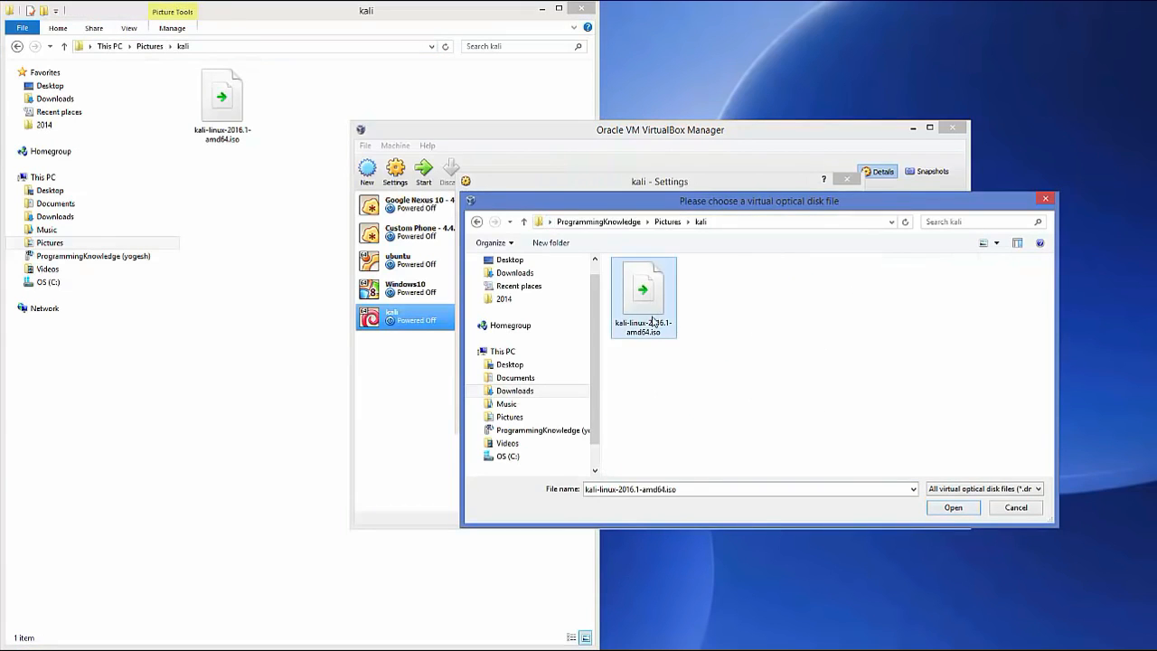
left_click(949, 509)
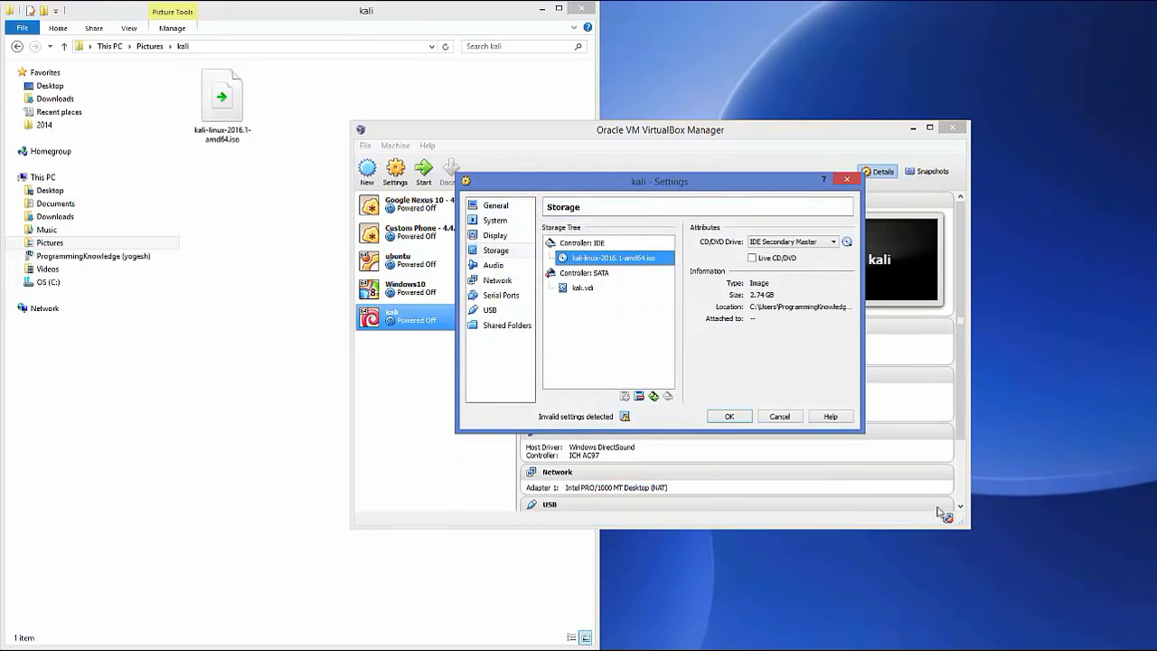
left_click(545, 14)
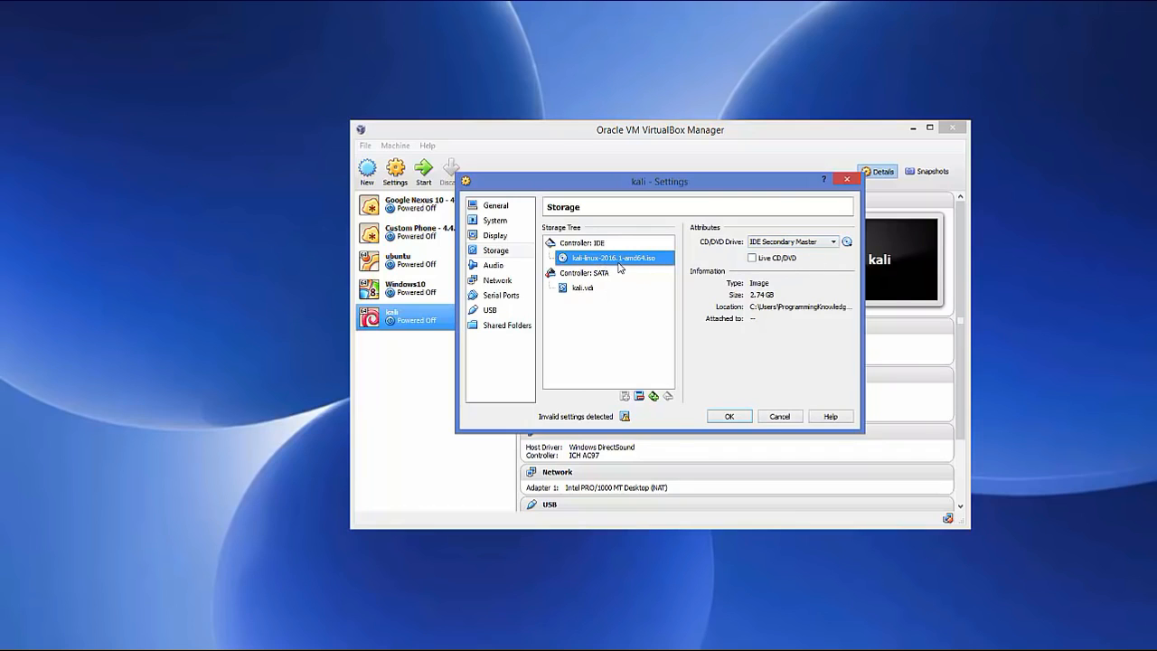
left_click(730, 417)
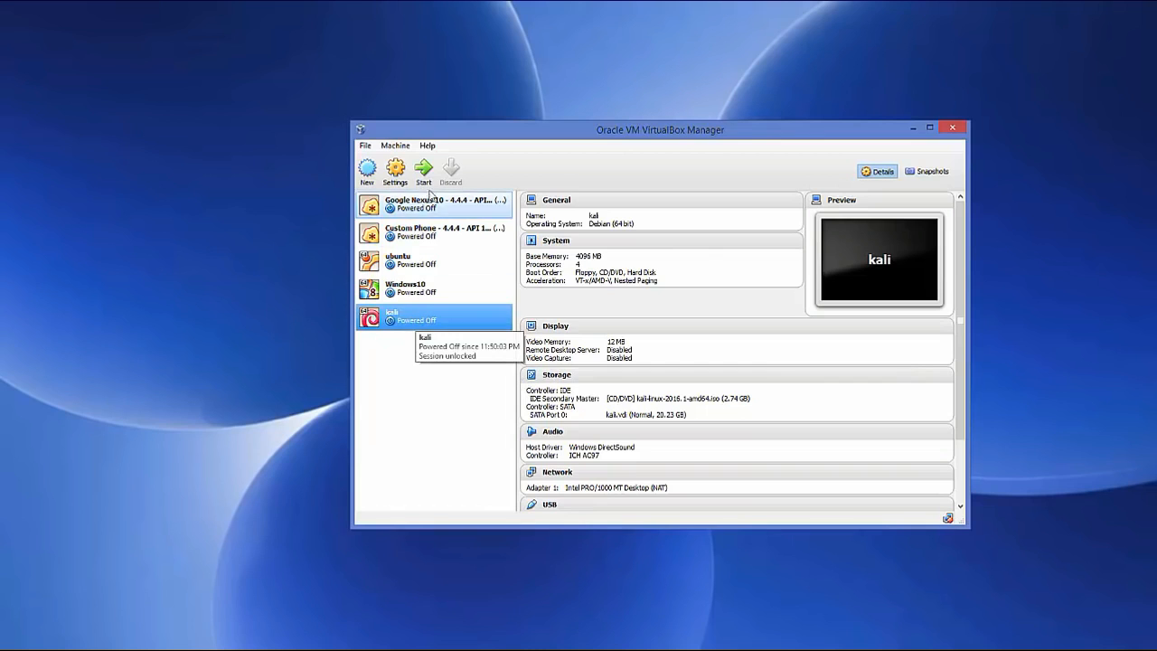
Boot the kali VM, let it capture the mouse, and choose Graphical install
left_click(424, 170)
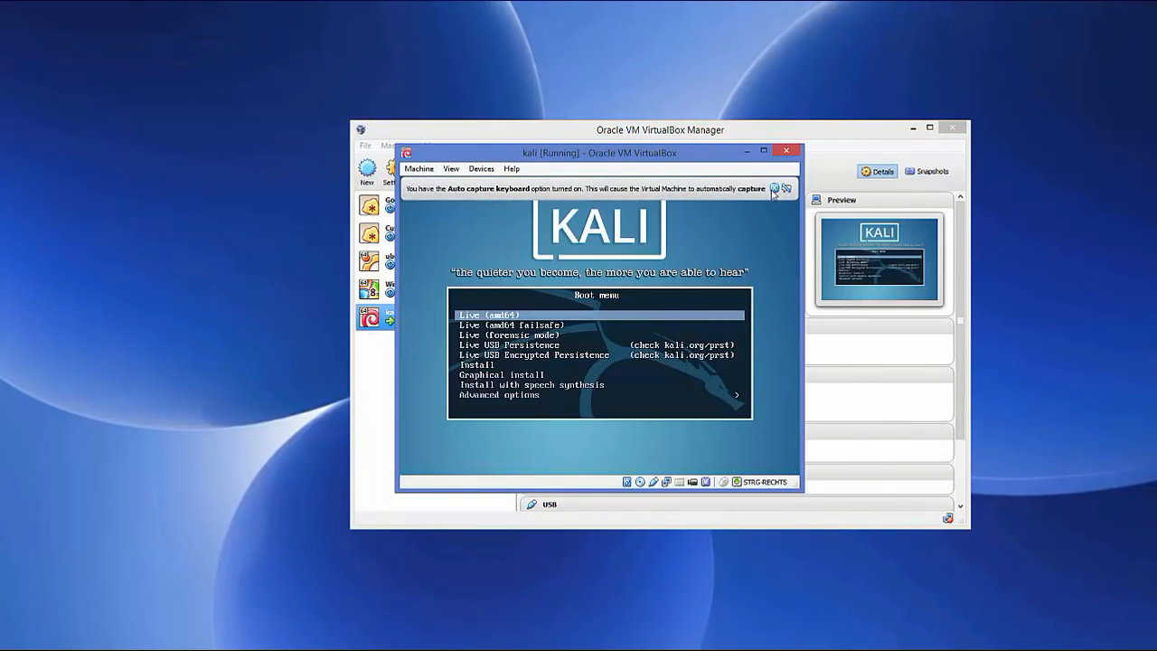
left_click(775, 188)
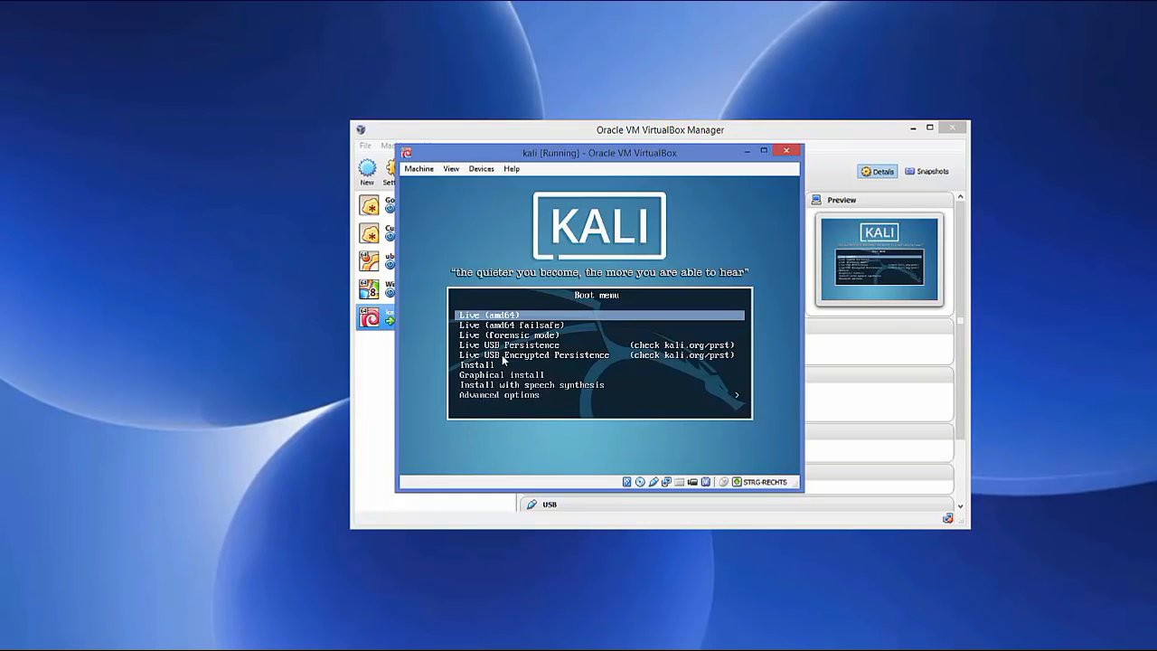
left_click(505, 361)
left_click(587, 399)
key("Down")
key("Down")
key("Down")
key("Down")
key("Down")
key("Down")
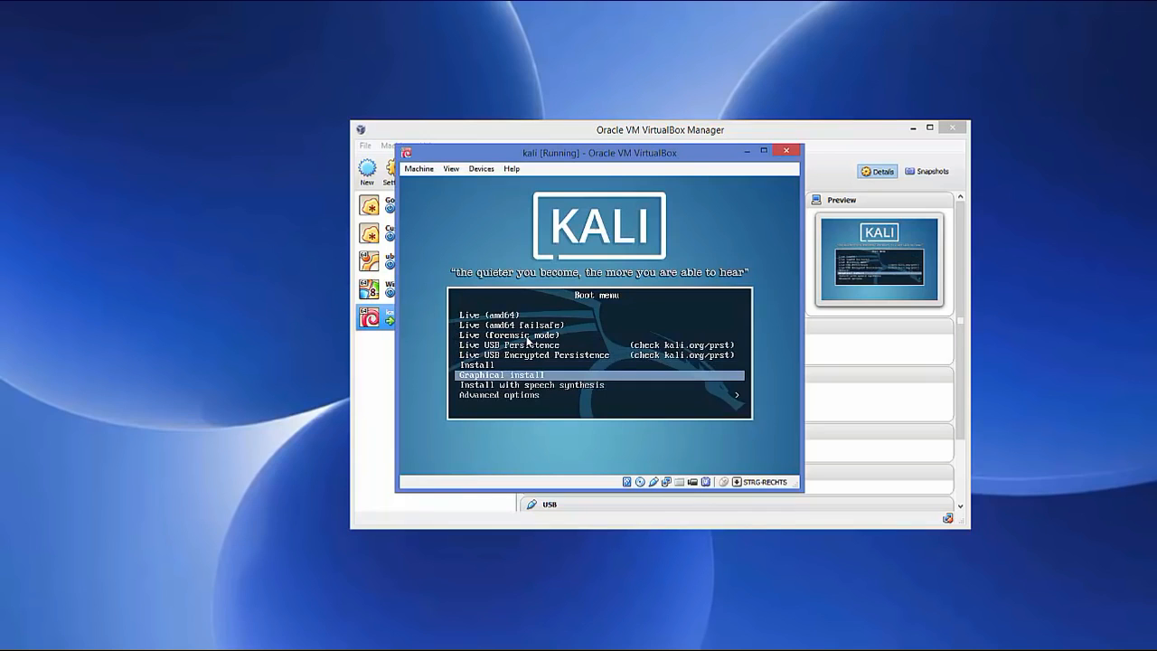
key("Return")
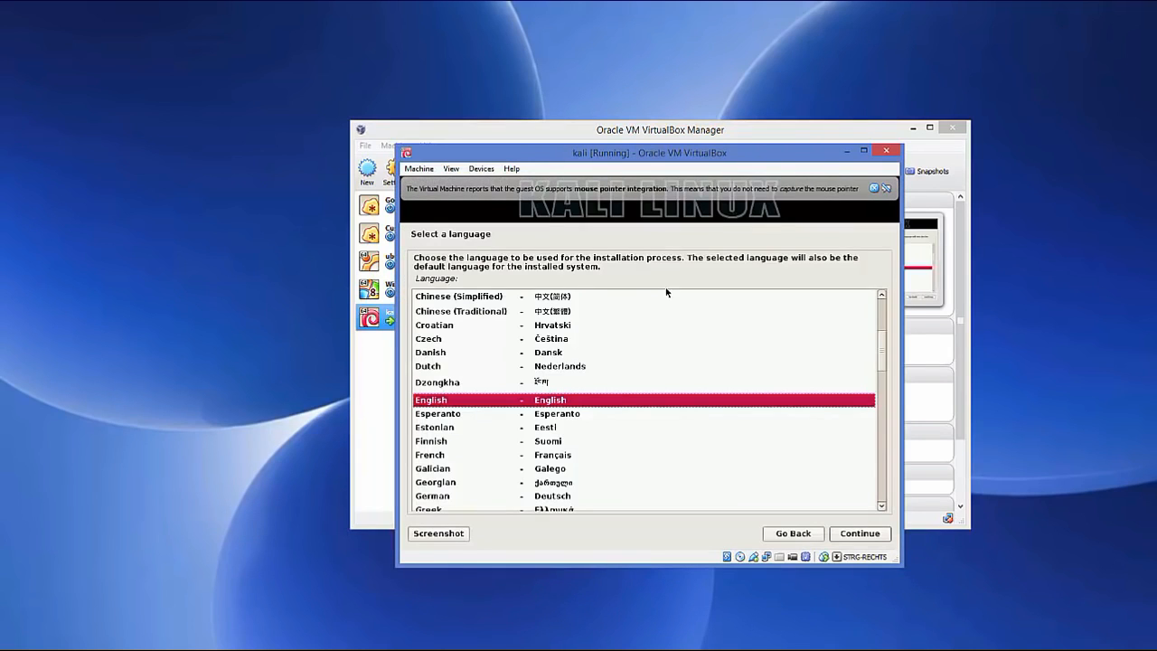
Dismiss the mouse integration notice, then pick English as the language and United Kingdom as the location
left_click(873, 189)
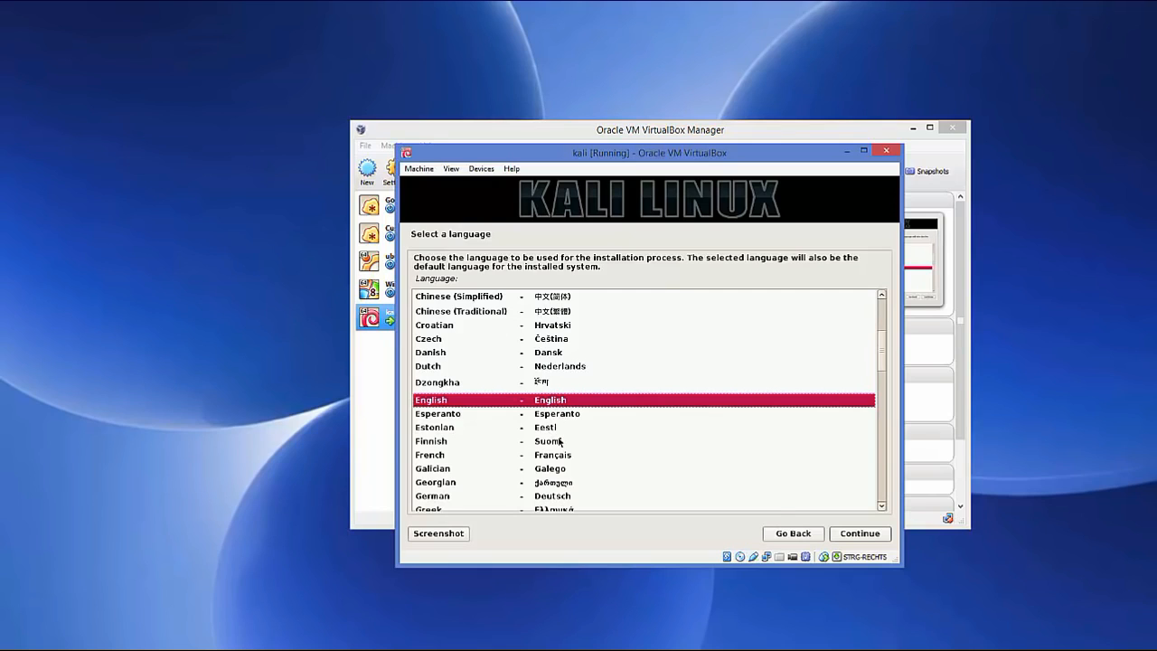
key("Return")
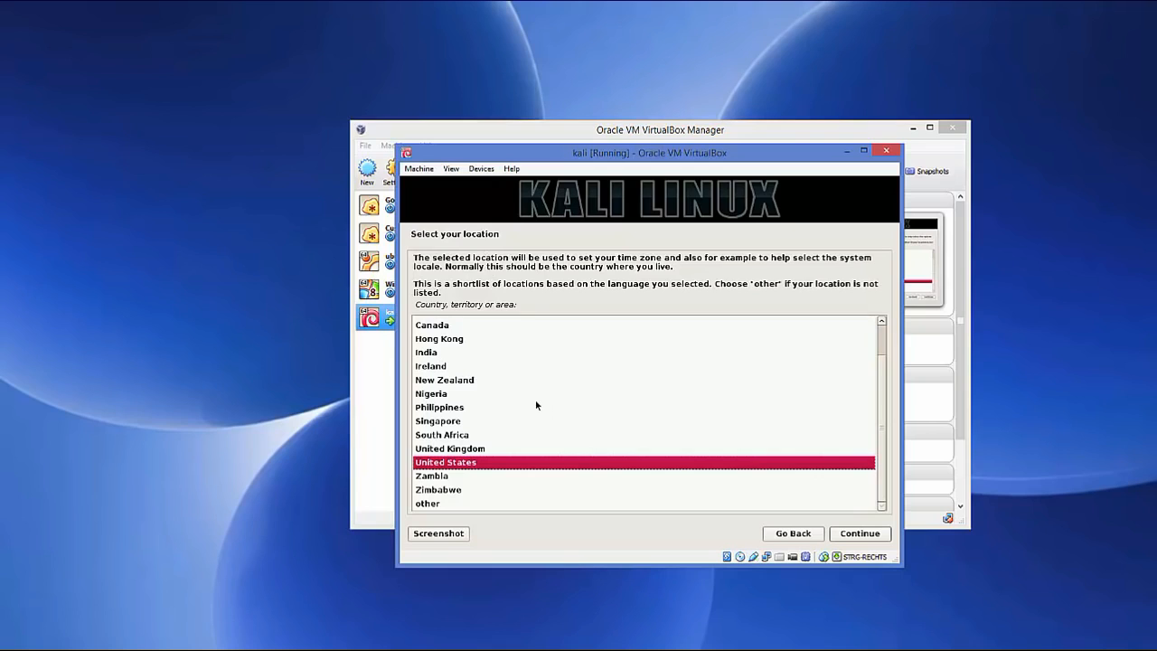
left_click(460, 450)
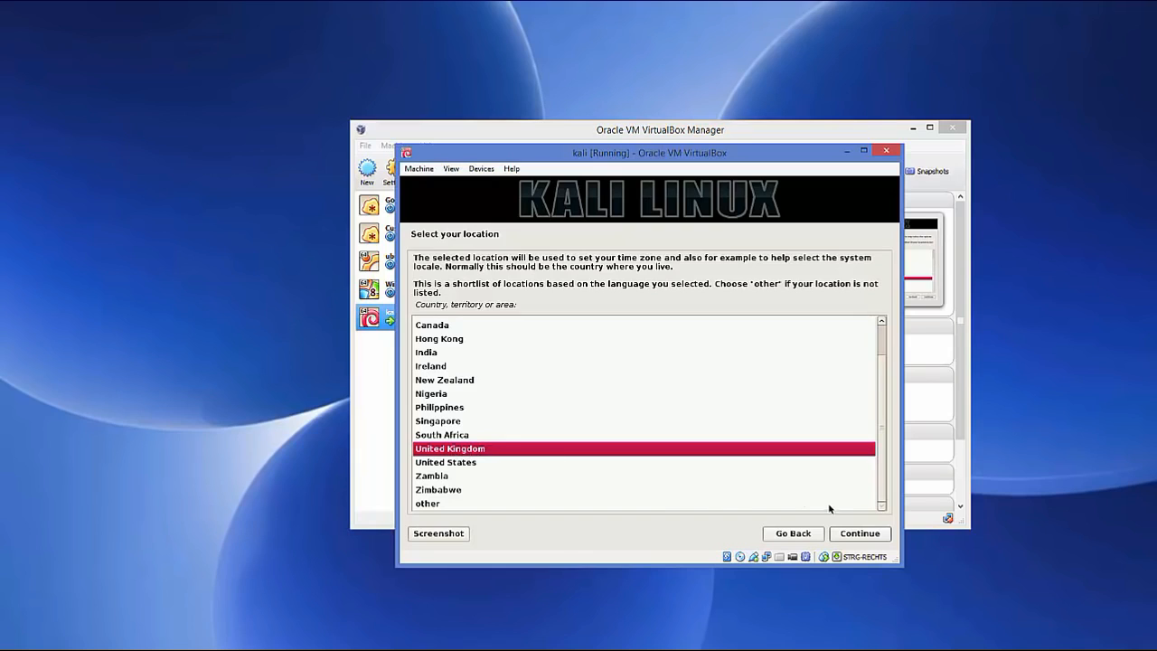
left_click(847, 535)
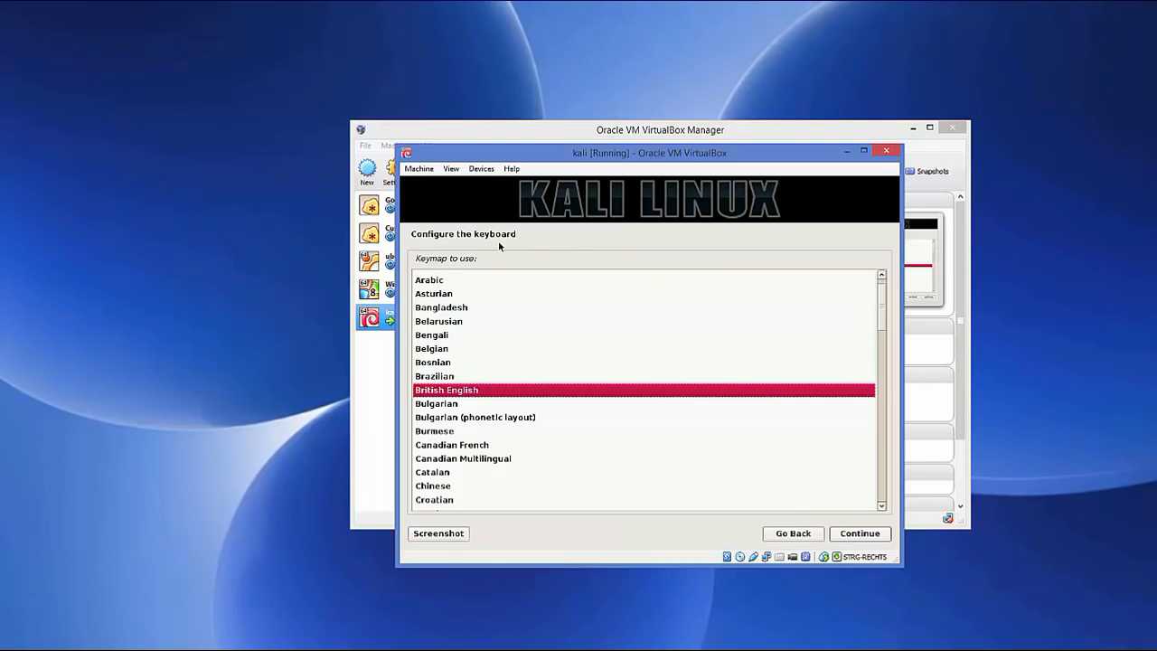
Select the German keymap in the keyboard list and accept it
scroll(516, 340, "down", 4)
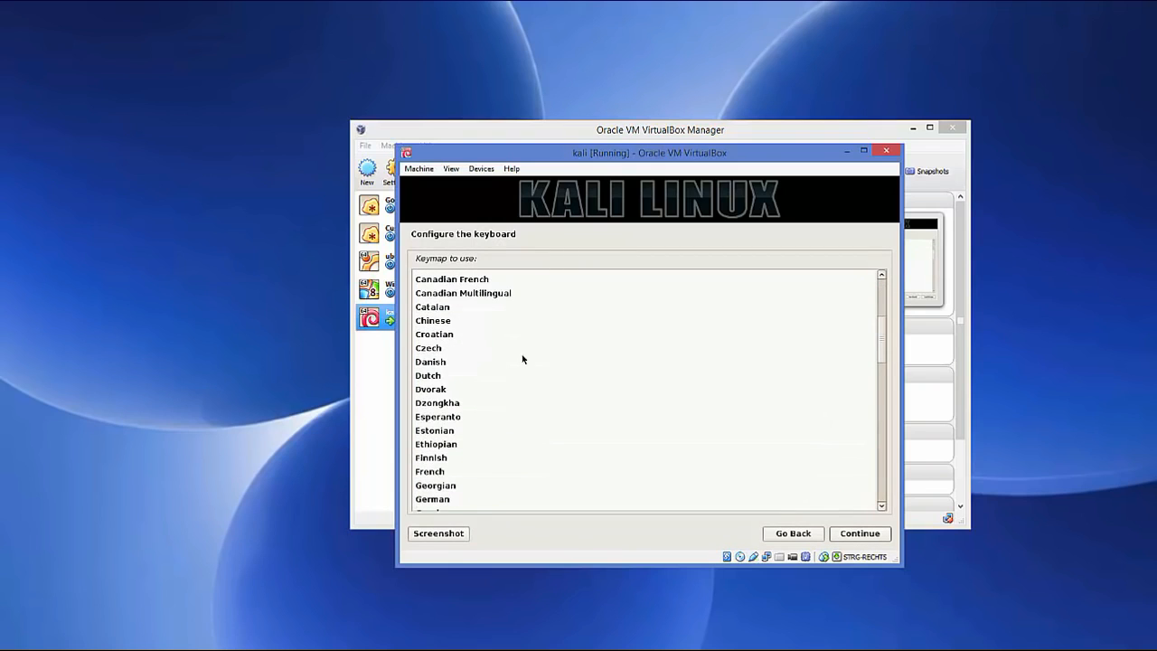
scroll(522, 356, "down", 1)
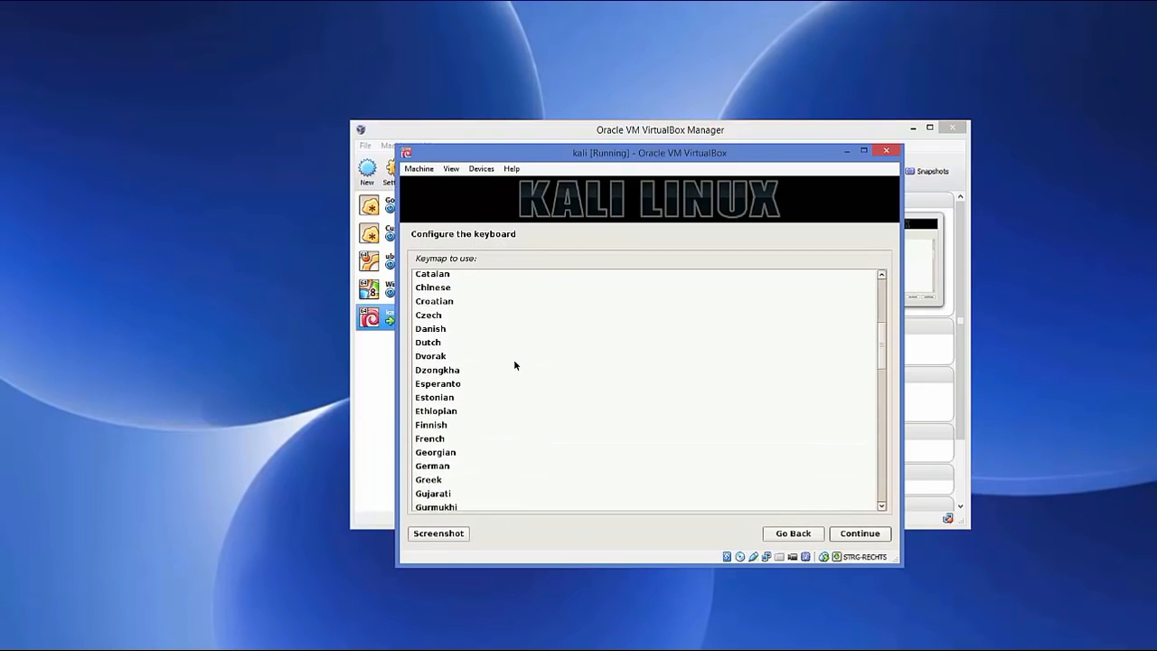
left_click(439, 467)
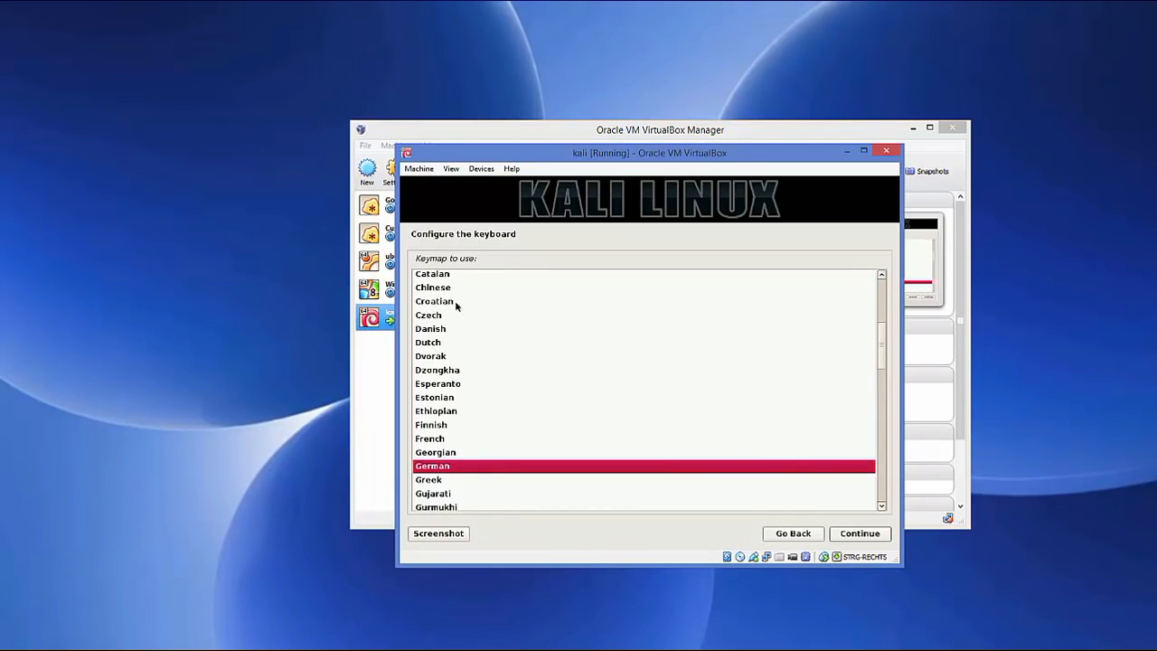
left_click(855, 533)
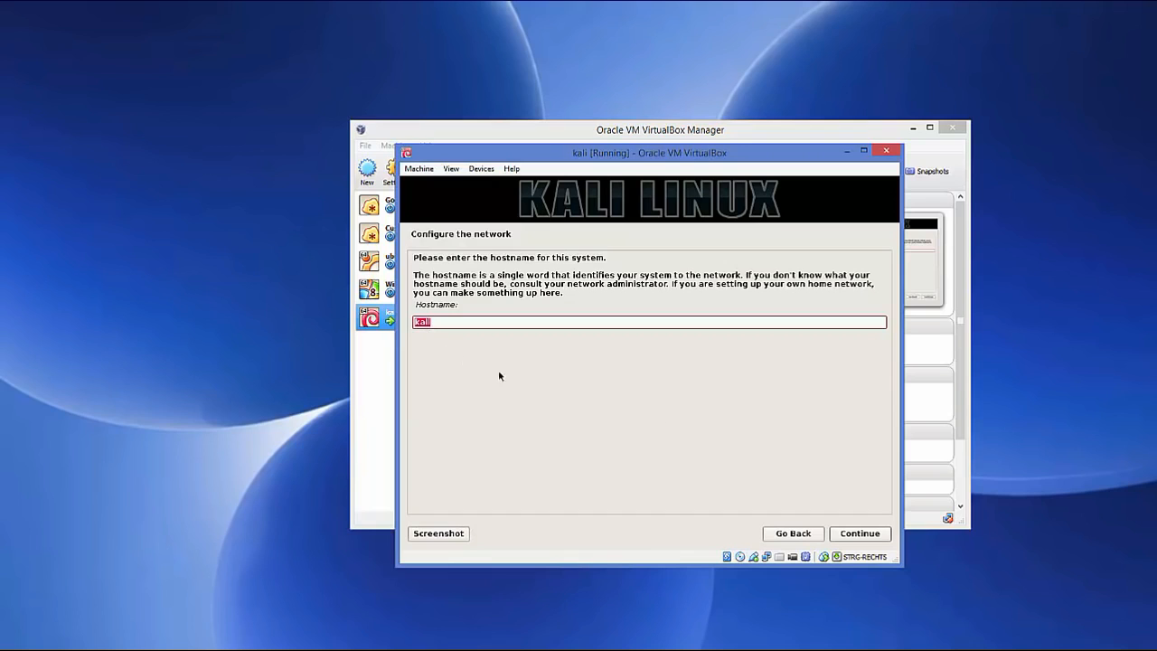
Keep hostname 'kali', leave the domain blank, and enter the root password twice
left_click(846, 534)
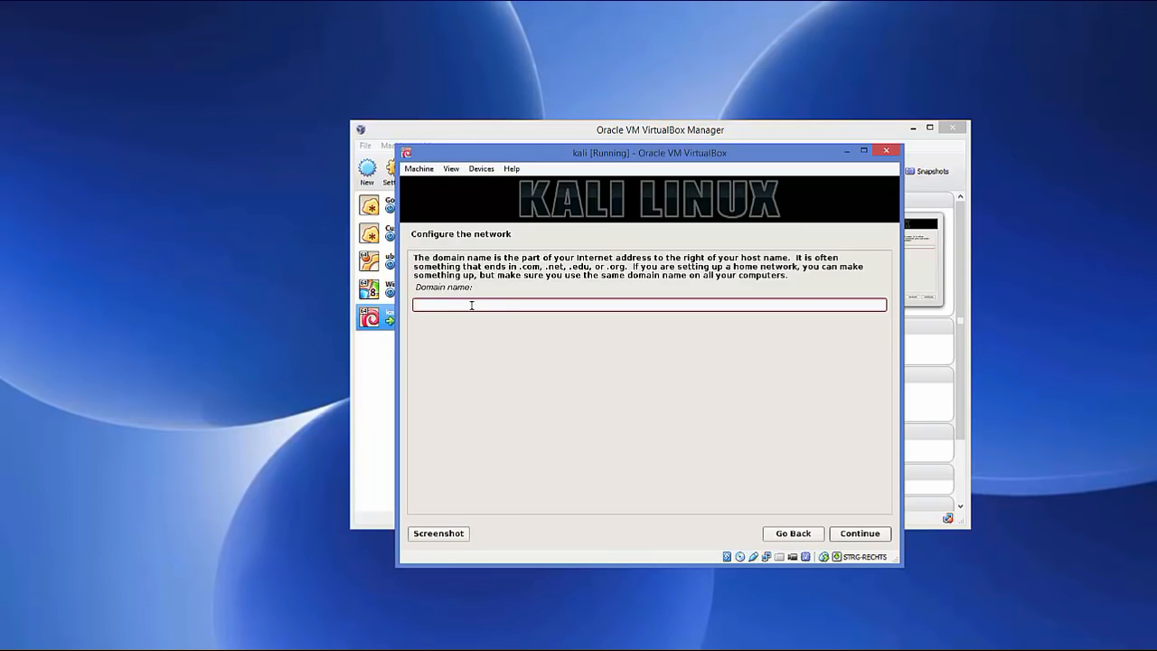
left_click(862, 534)
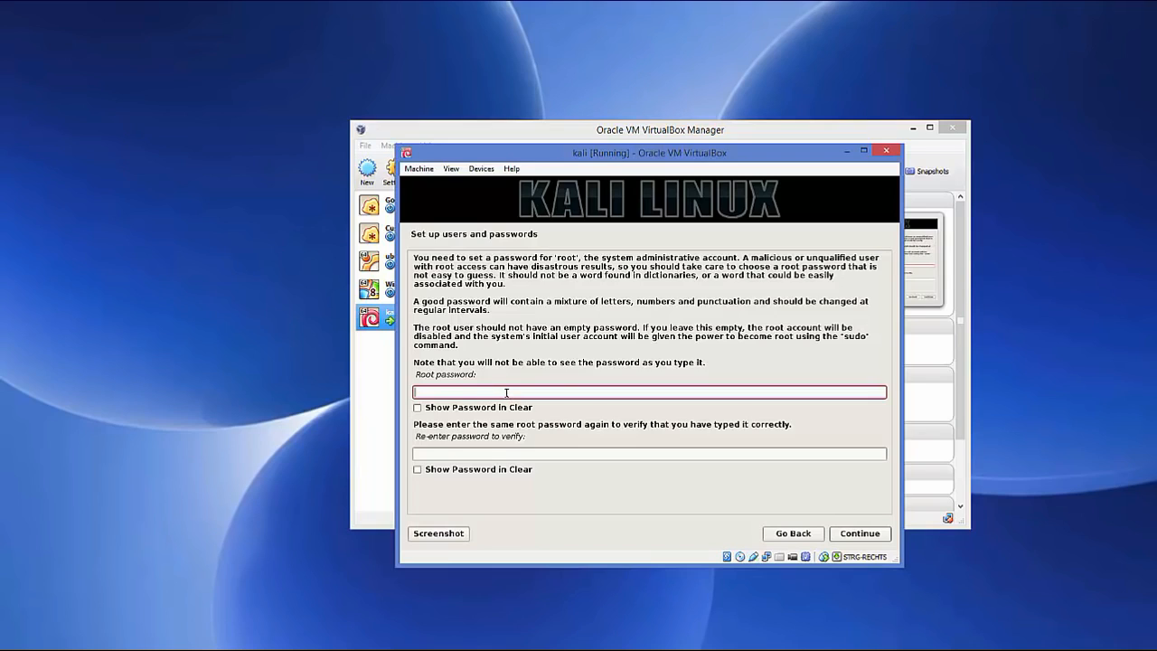
type("toor")
left_click(492, 453)
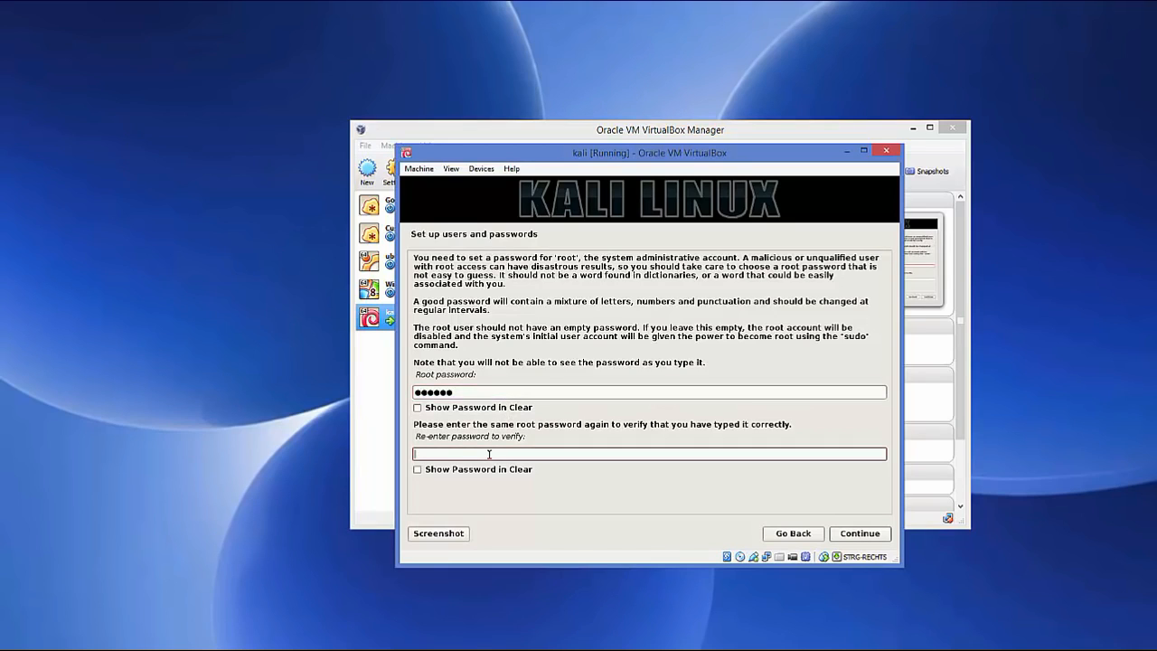
type("to●●●●")
left_click(850, 533)
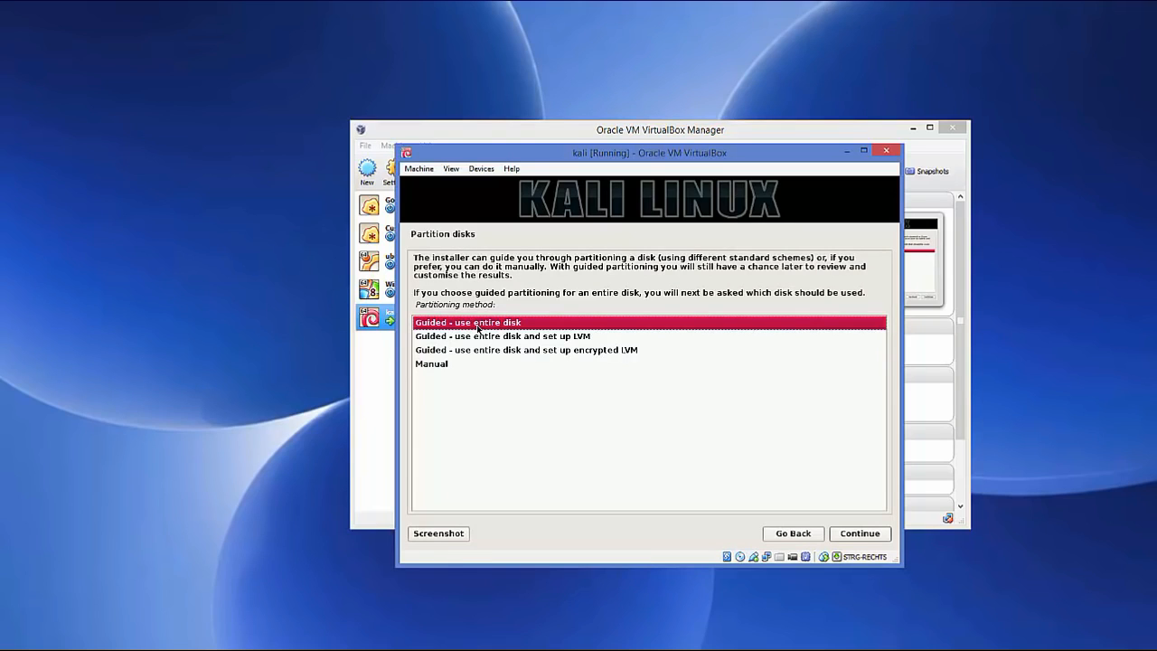
Use guided partitioning on the entire 21.7 GB disk, all files in one partition, and write the changes
left_click(853, 539)
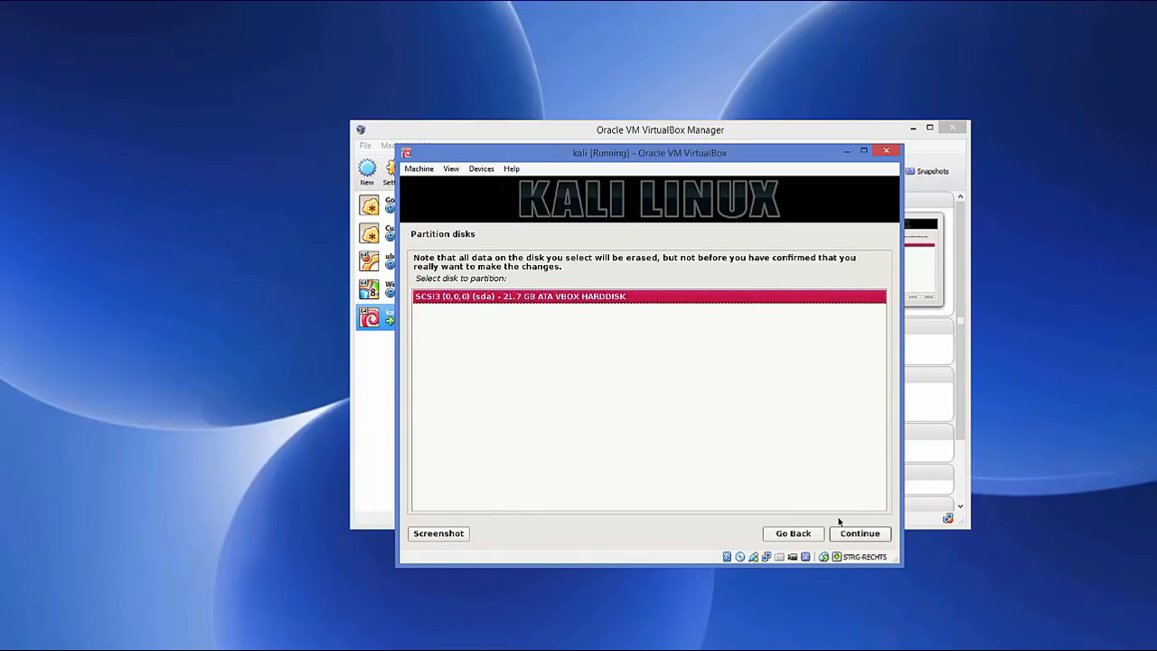
left_click(855, 535)
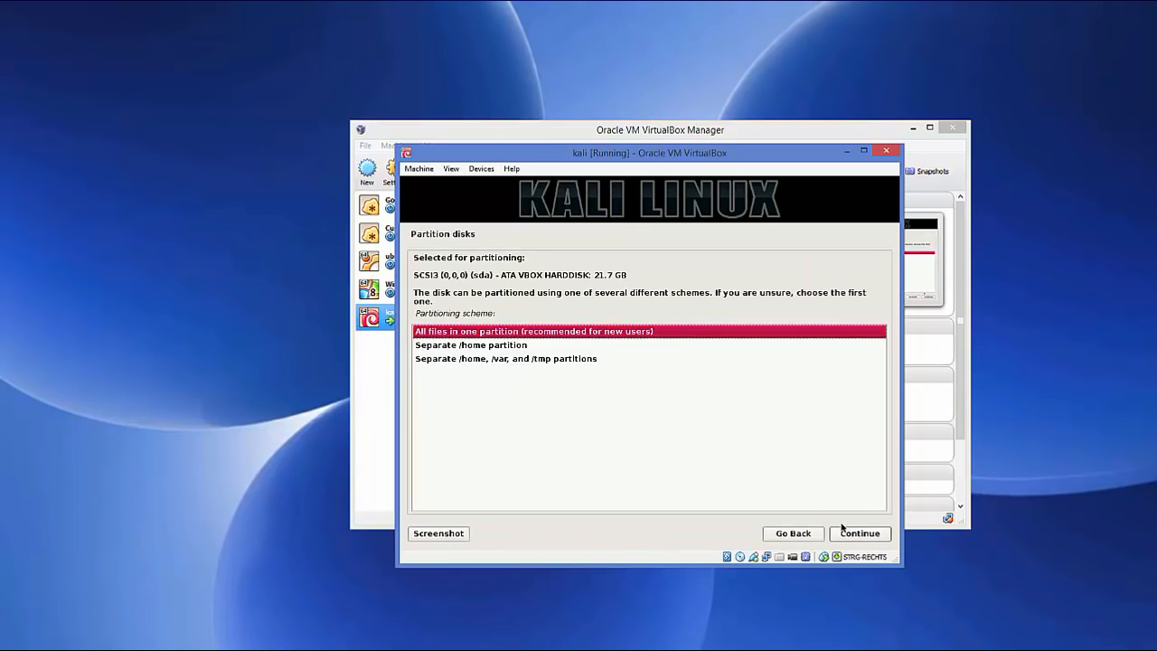
left_click(850, 534)
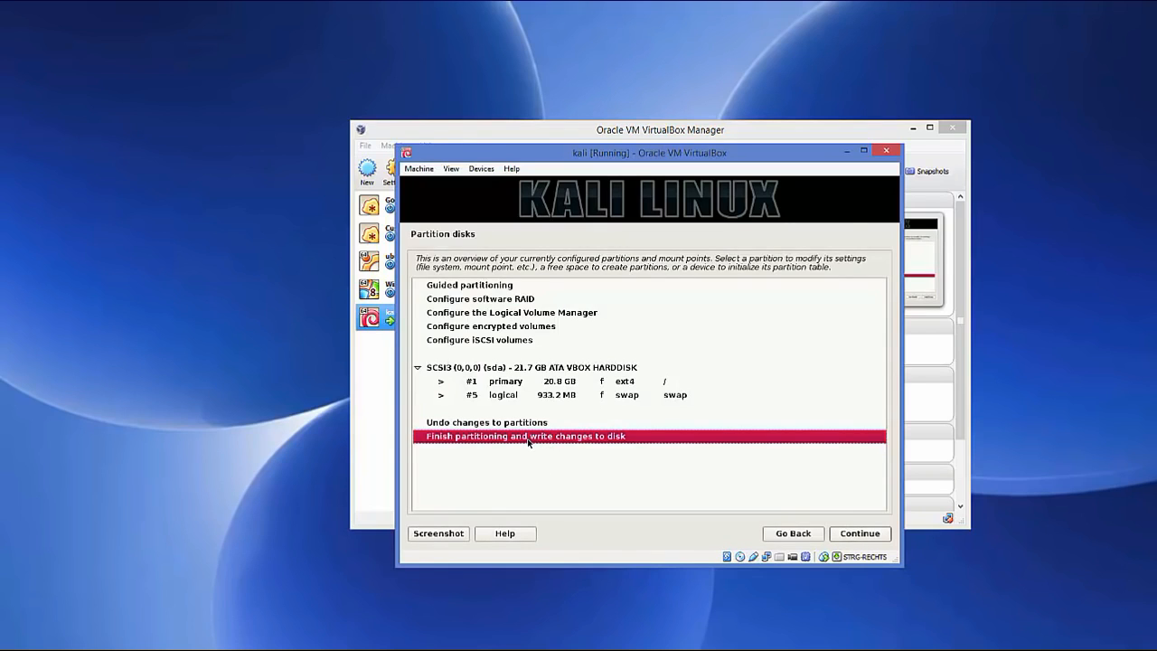
left_click(842, 532)
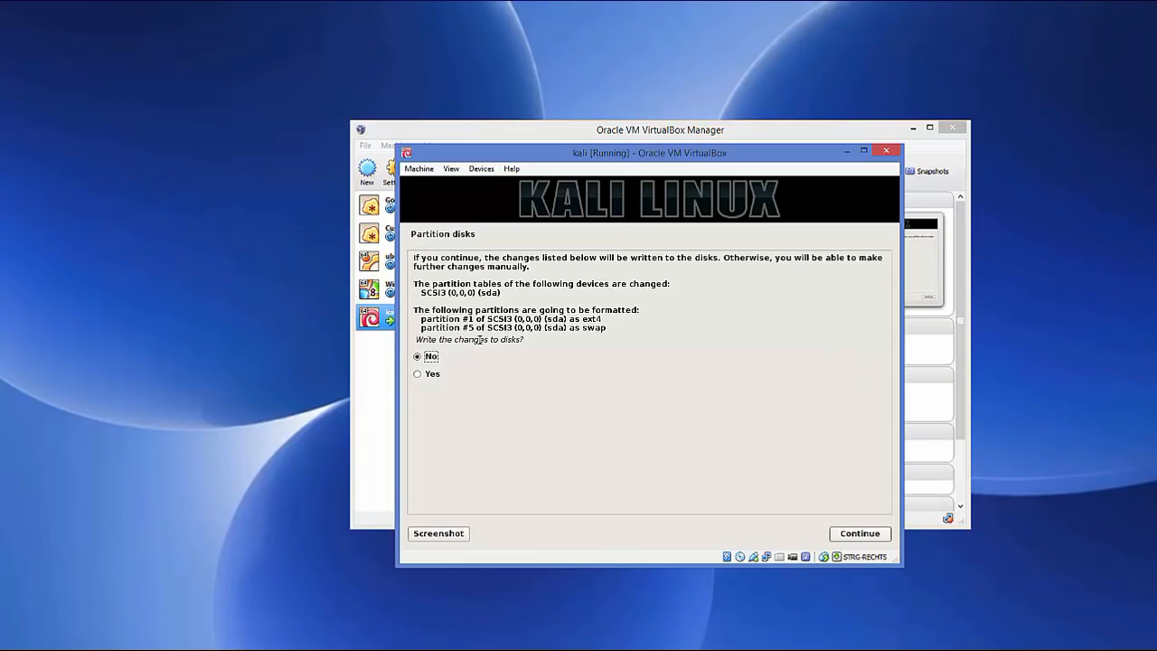
left_click(417, 375)
left_click(854, 539)
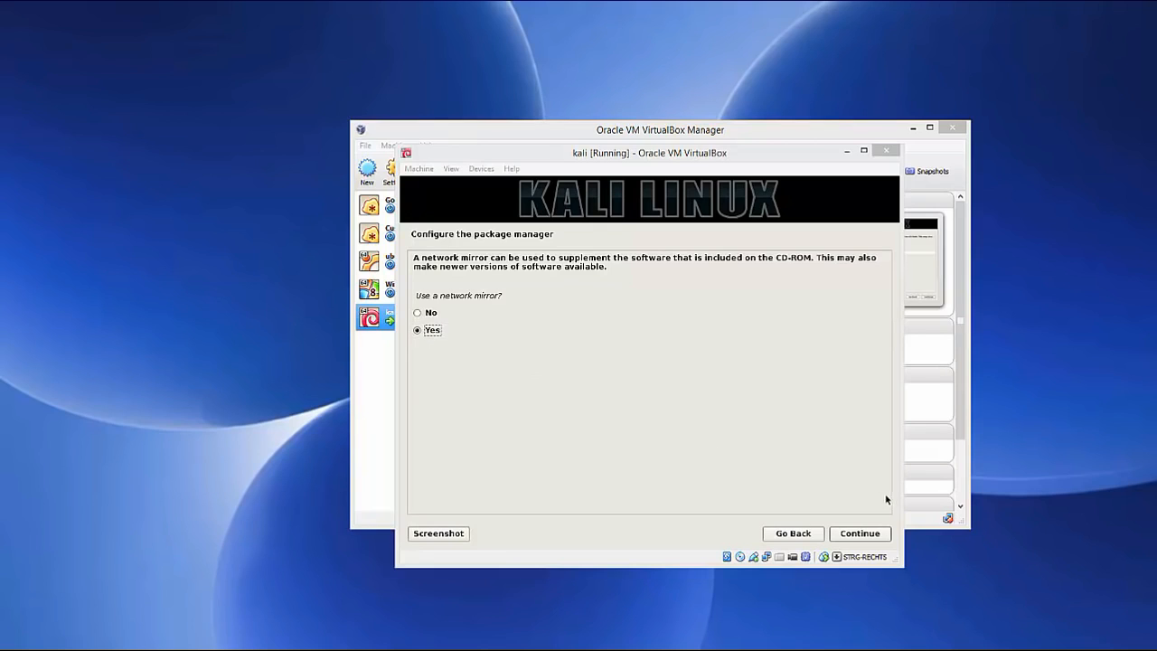
Use a network mirror with no HTTP proxy, and install GRUB to /dev/sda
left_click(858, 536)
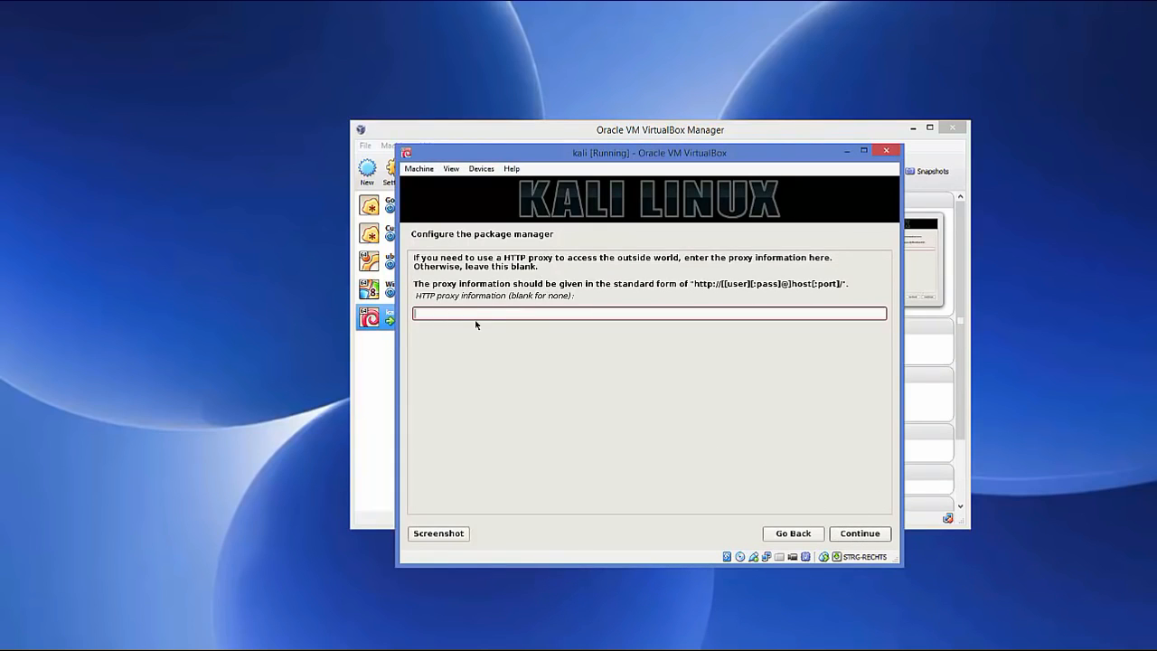
left_click(858, 534)
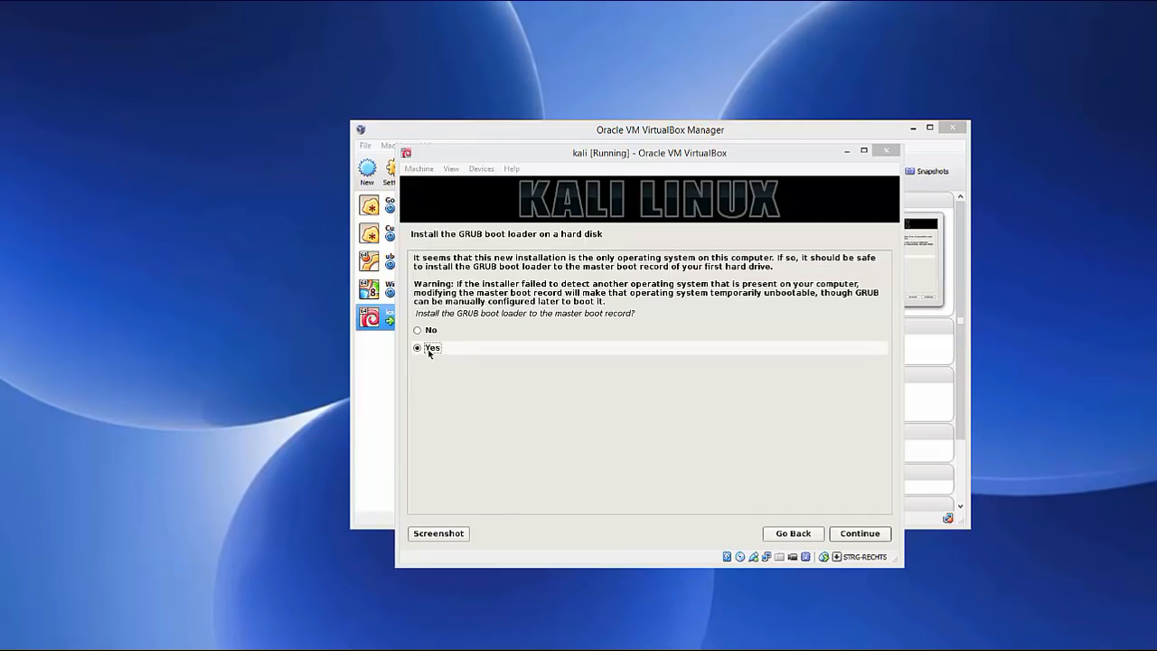
left_click(860, 534)
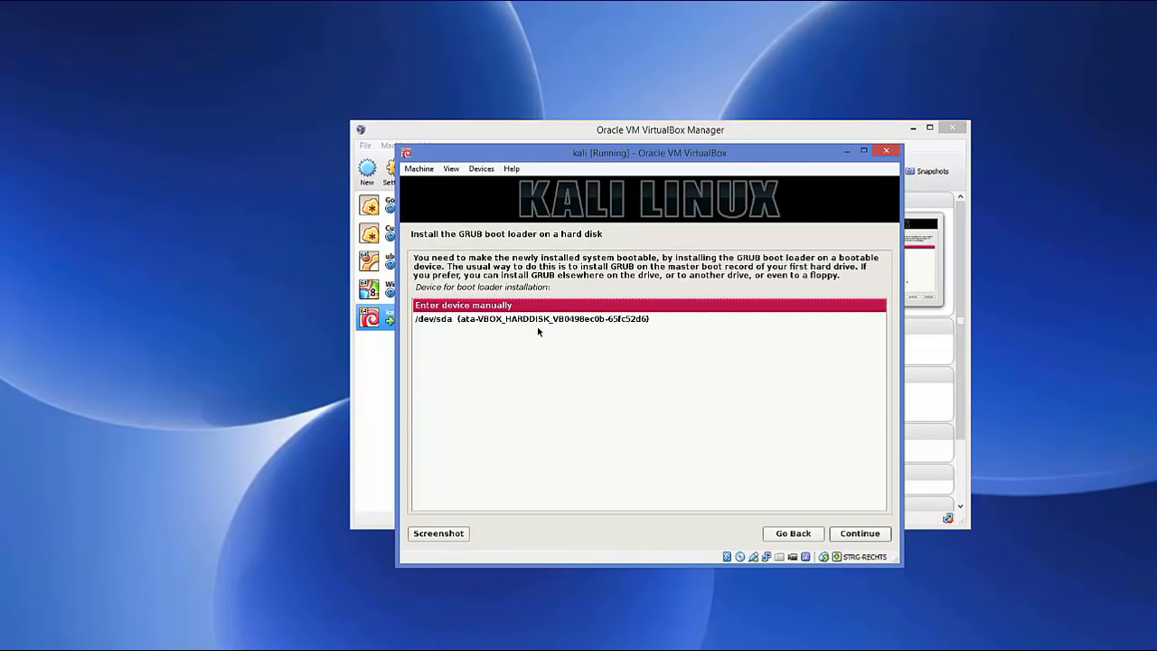
left_click(475, 325)
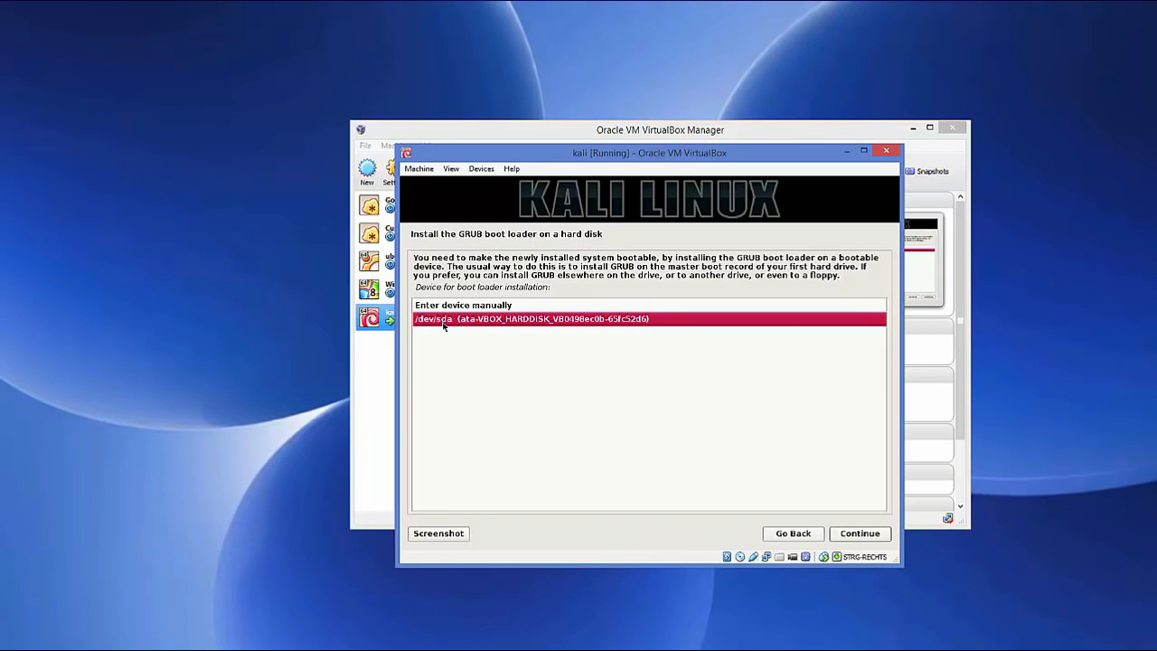
left_click(856, 533)
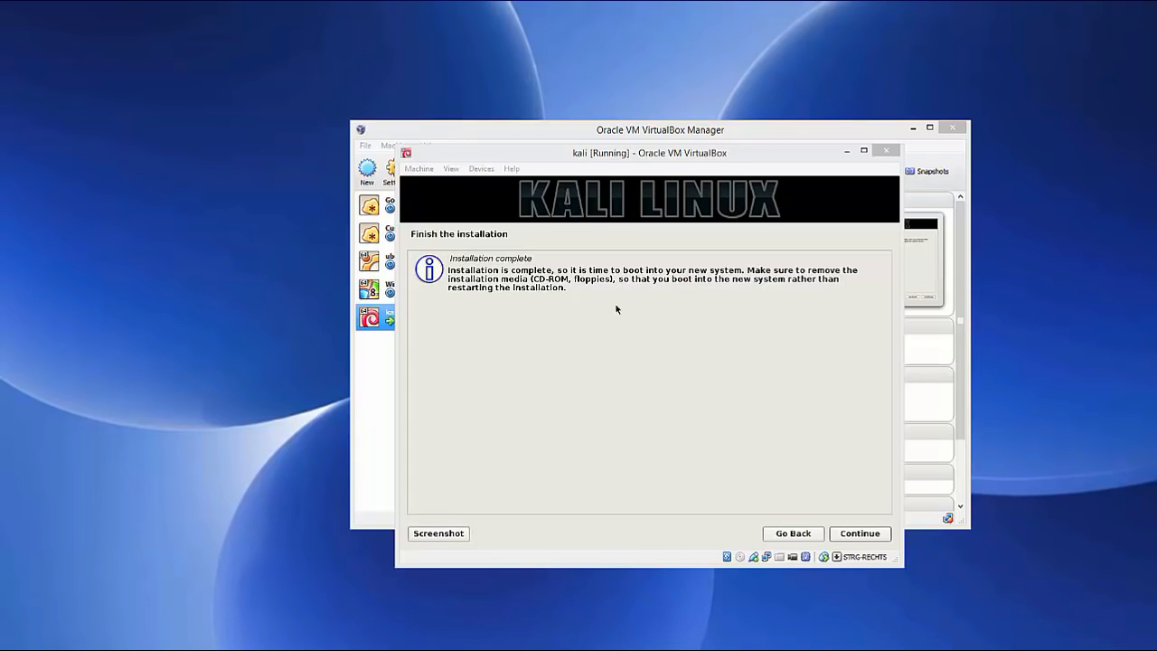
Acknowledge Installation complete and release input from the VM while Kali reboots
left_click(859, 535)
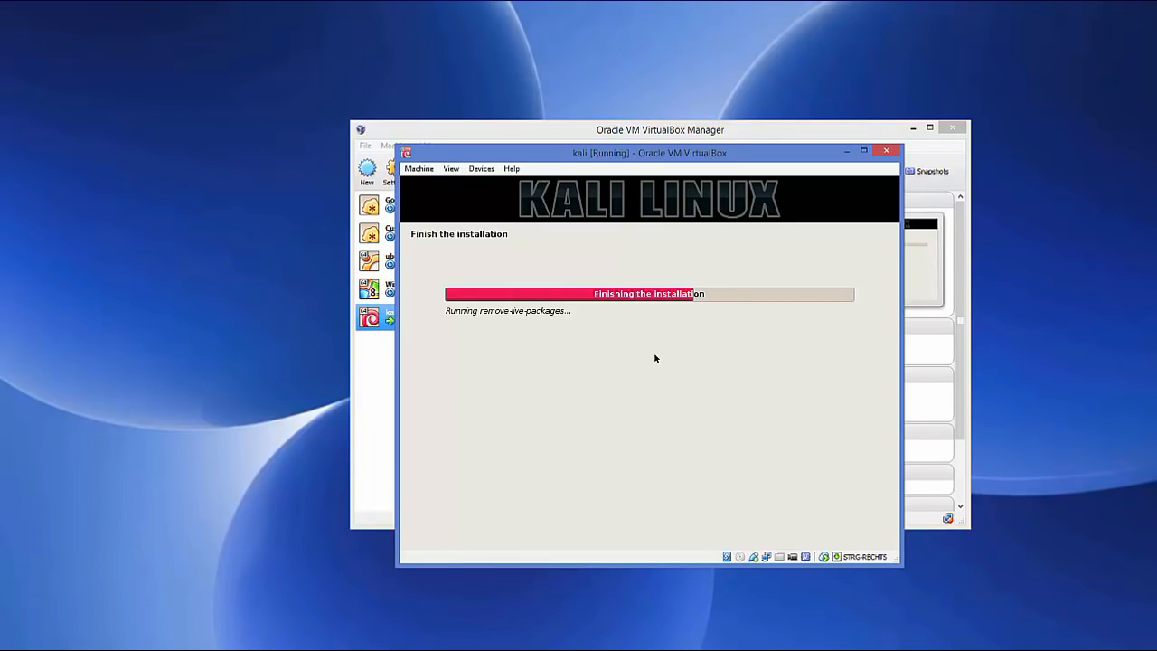
left_click(554, 605)
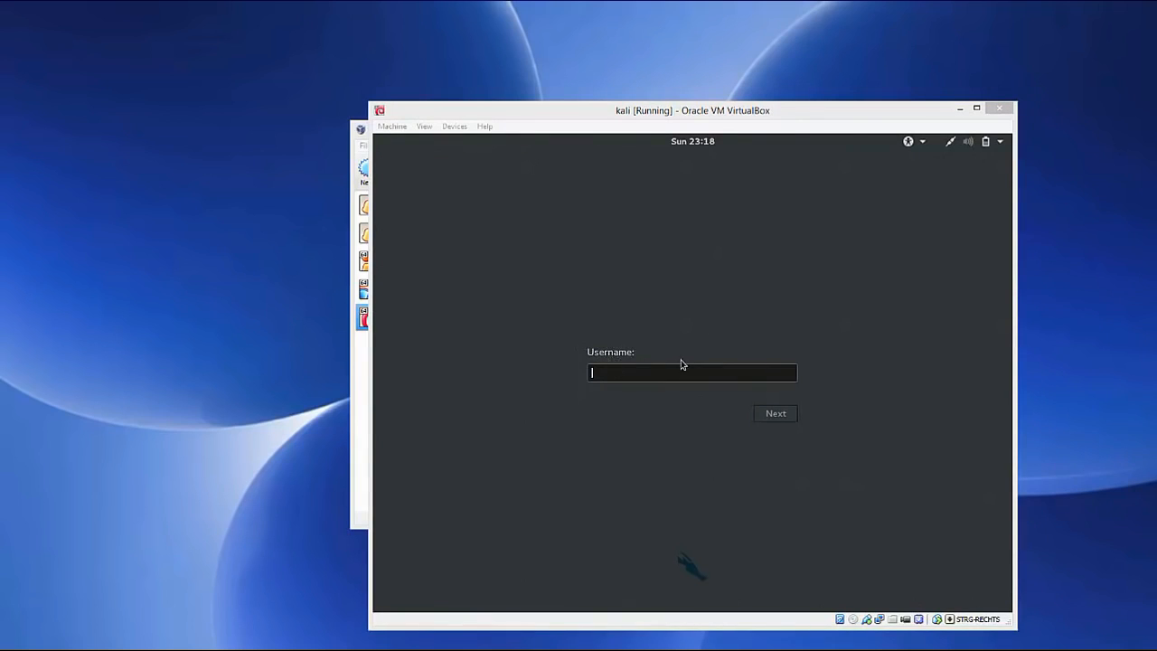
Log in to Kali as 'root' with the account password
left_click(622, 372)
type("root")
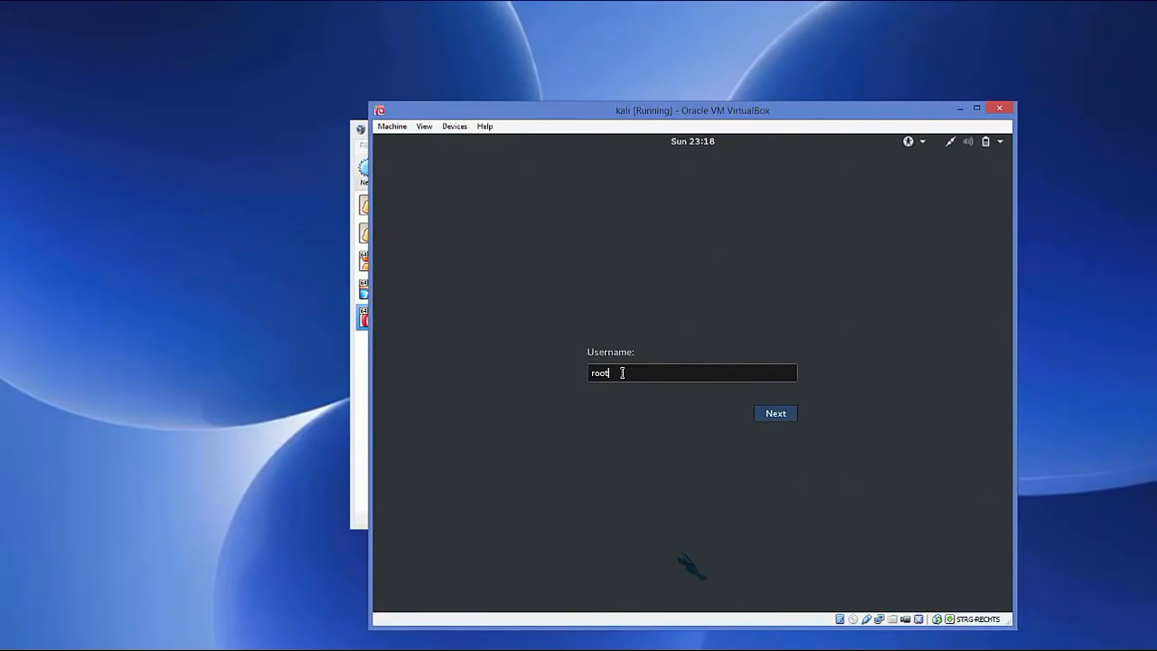
left_click(768, 416)
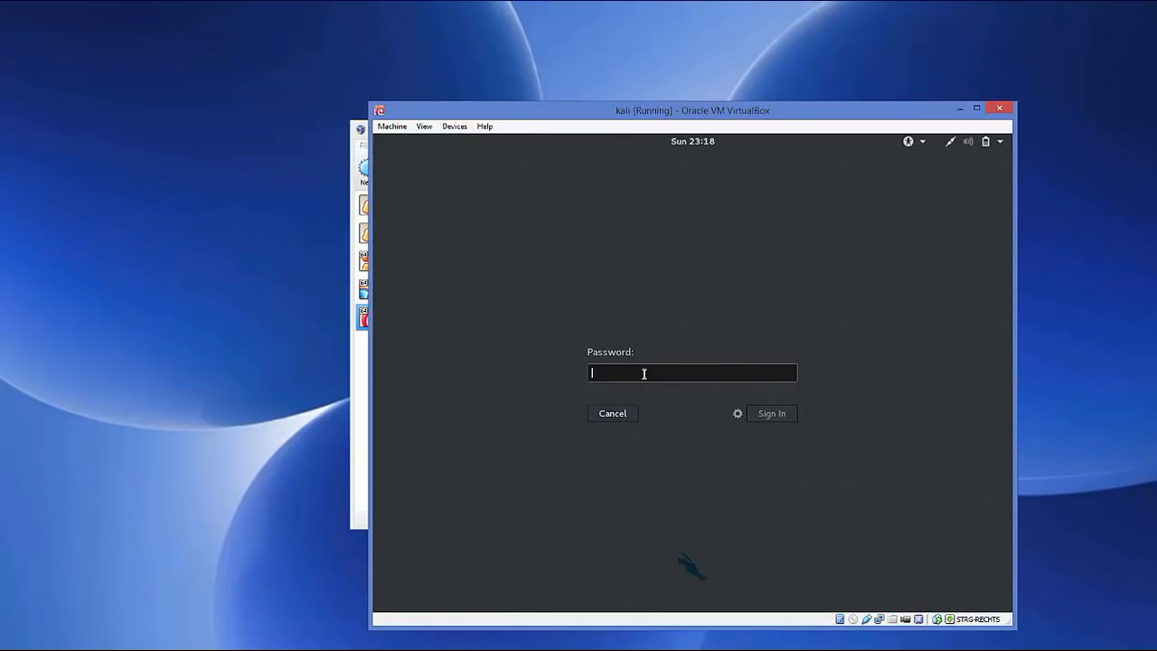
type("••••••")
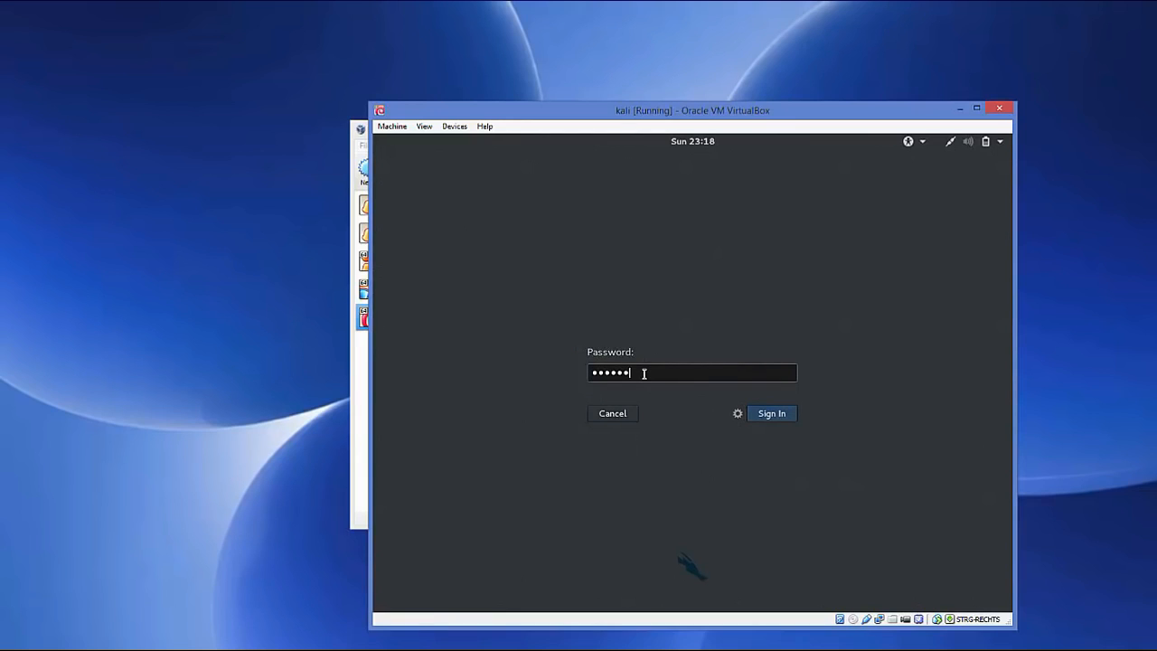
left_click(768, 416)
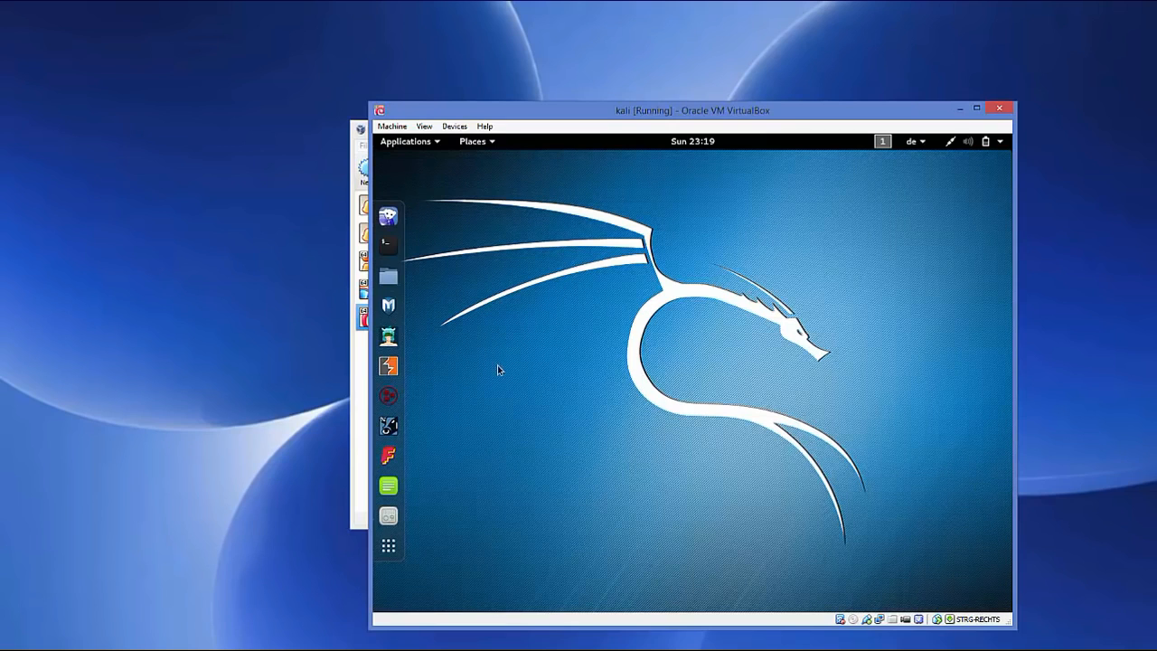
Drag the kali [Running] window slightly up and to the left
left_click_drag(635, 110, 598, 94)
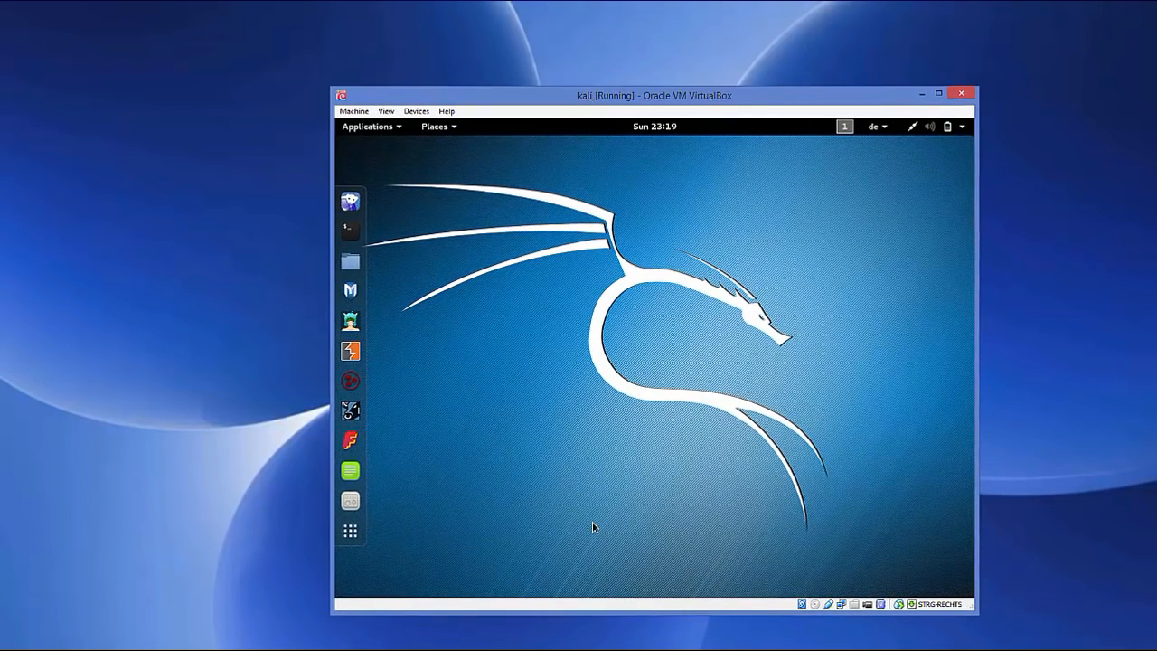